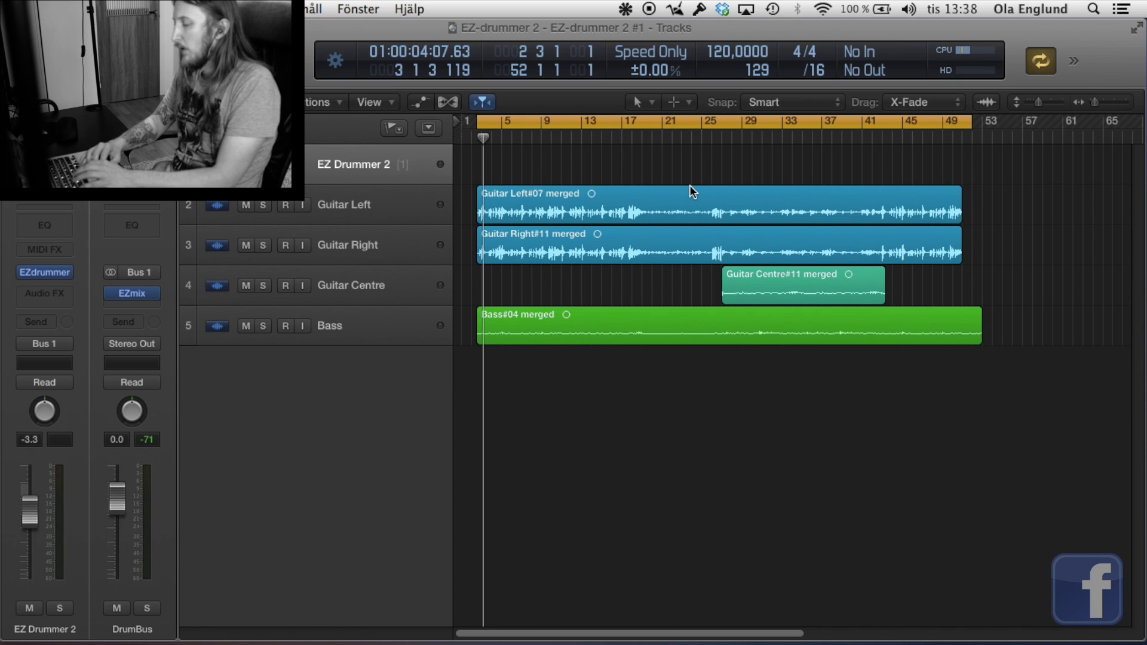
Step: Play the guitar and bass arrangement, jumping to bars 18, 27 and 43, then open EZdrummer 2
click(596, 302)
key(space)
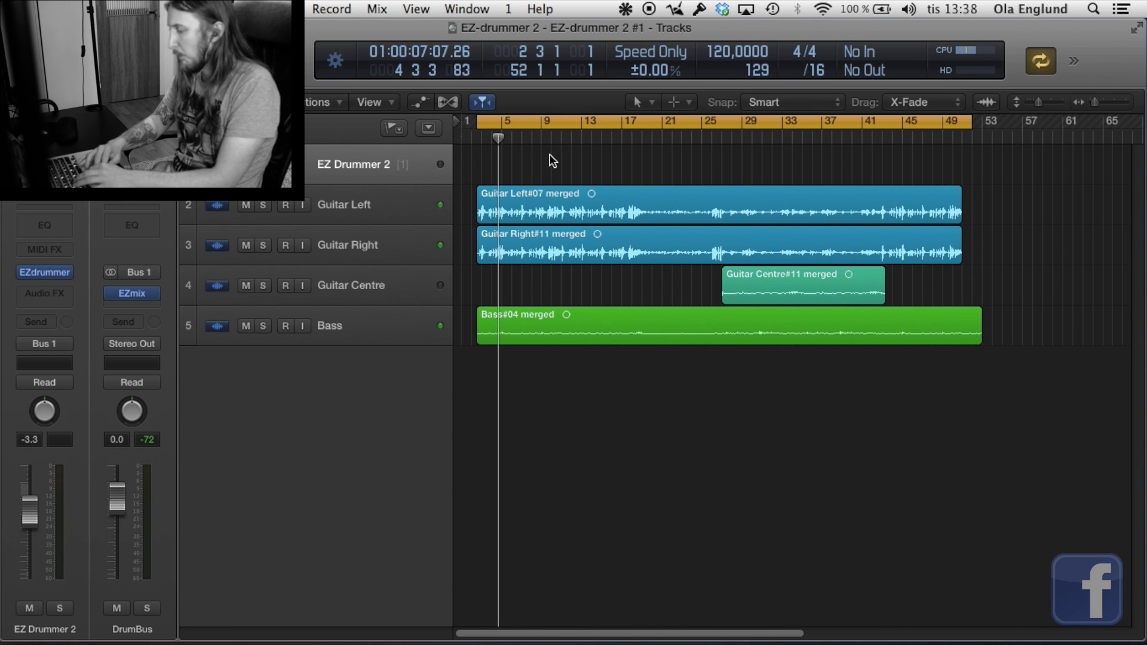
click(642, 131)
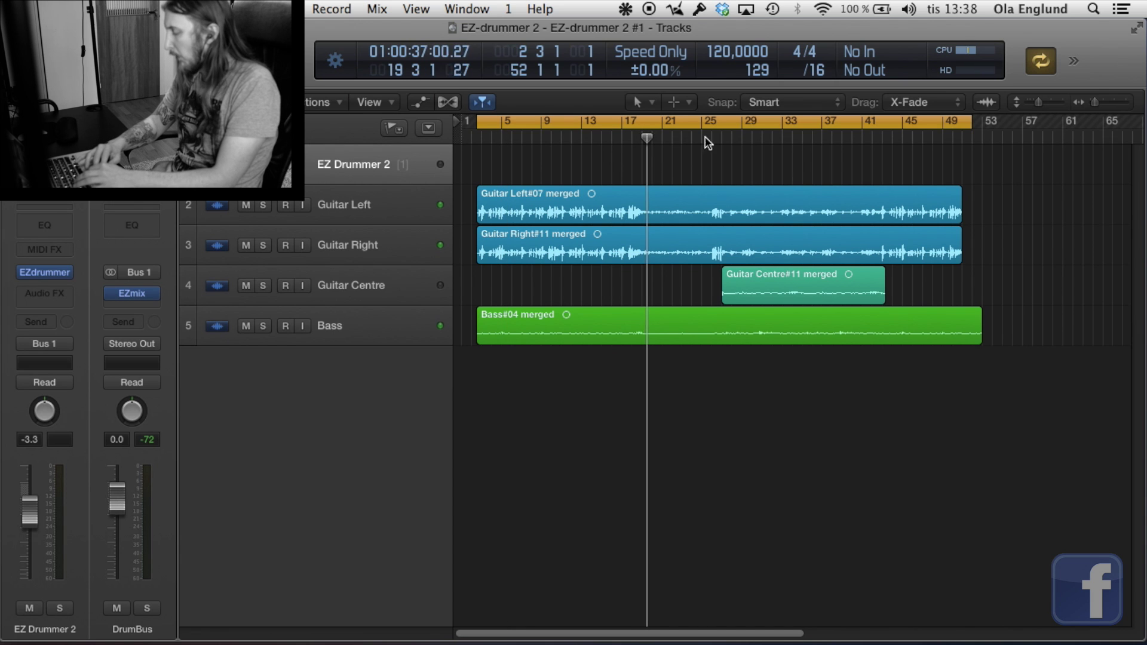
click(730, 138)
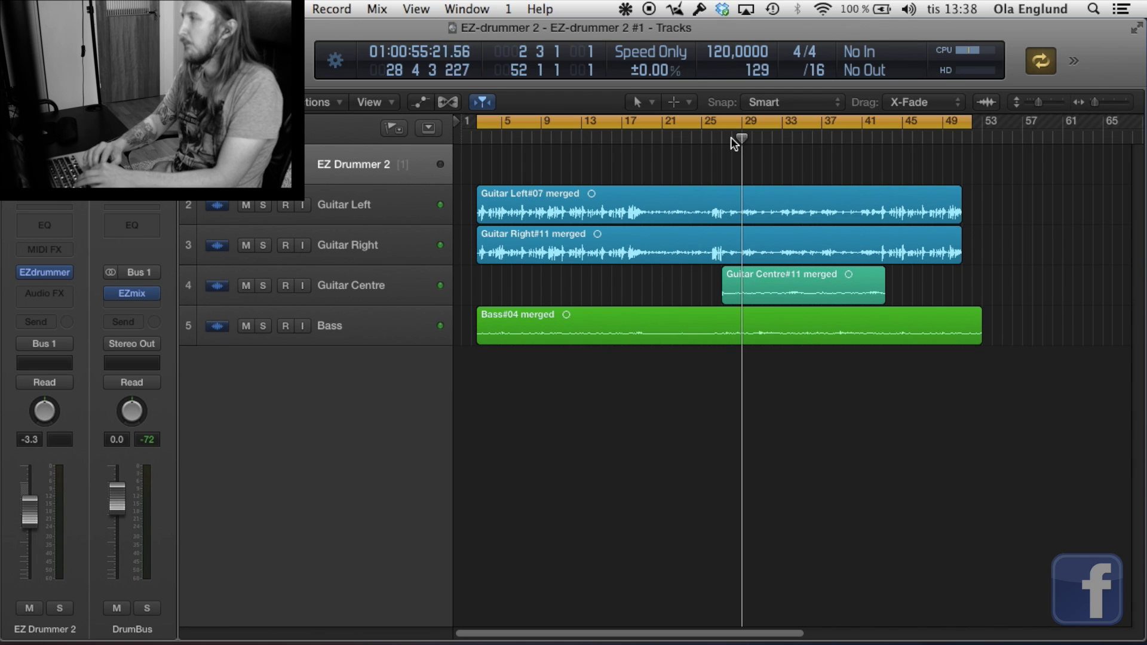
click(889, 137)
key(space)
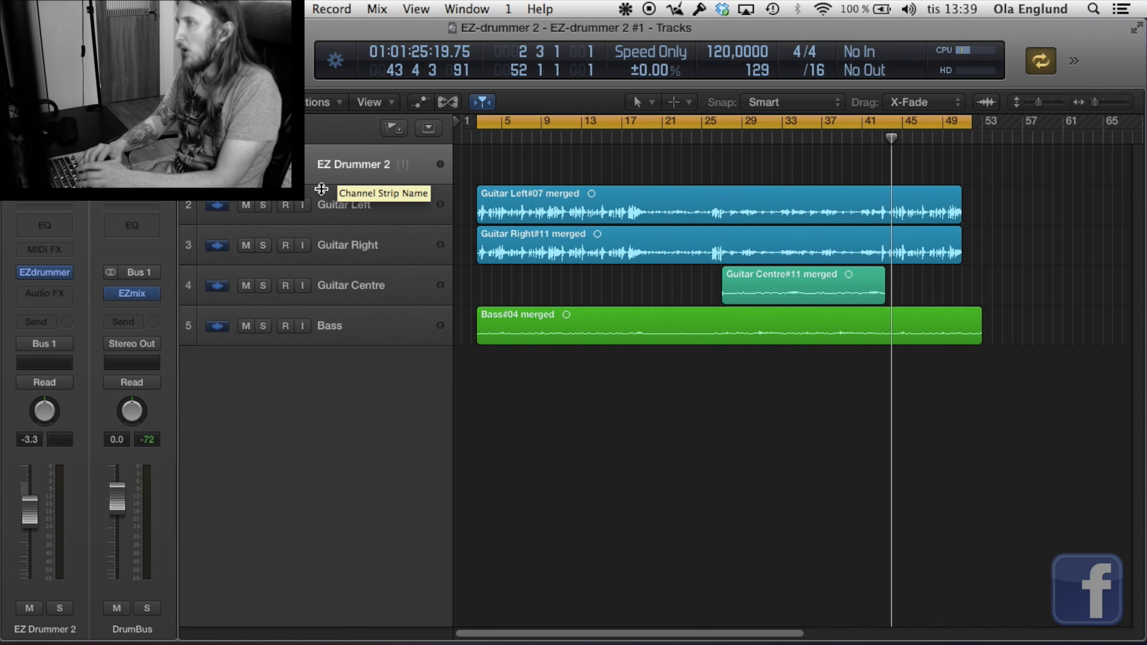
click(46, 273)
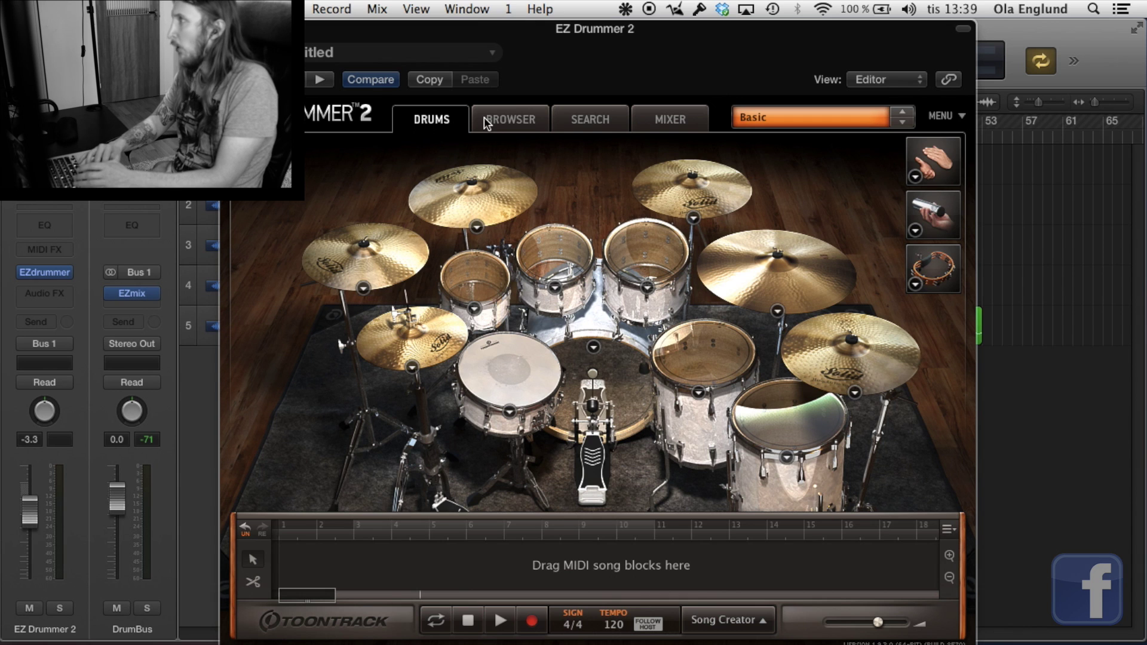
Step: In the groove search, try the Funk and 6/8 filters, then clear both
click(512, 121)
click(584, 120)
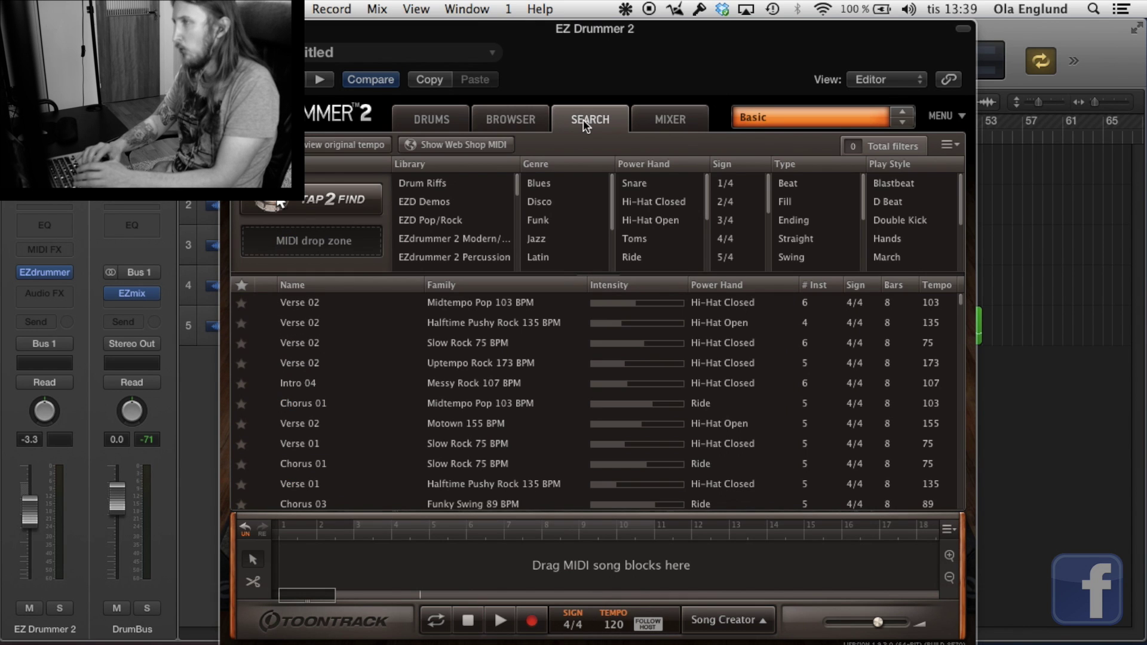
click(540, 220)
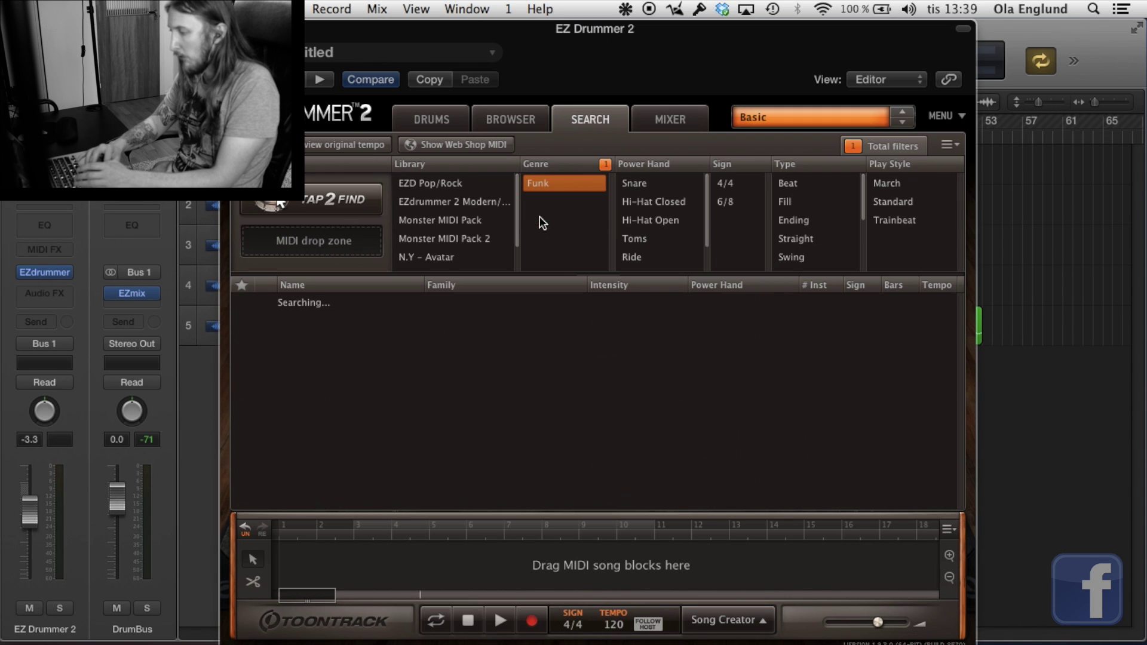
click(726, 203)
click(762, 165)
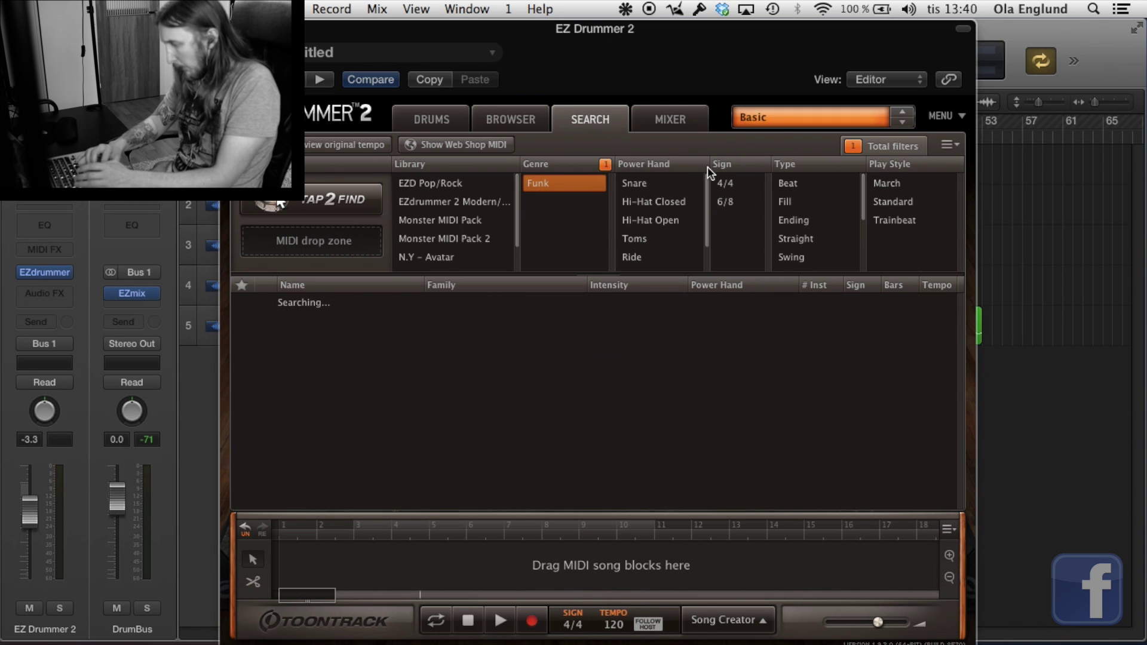
click(606, 165)
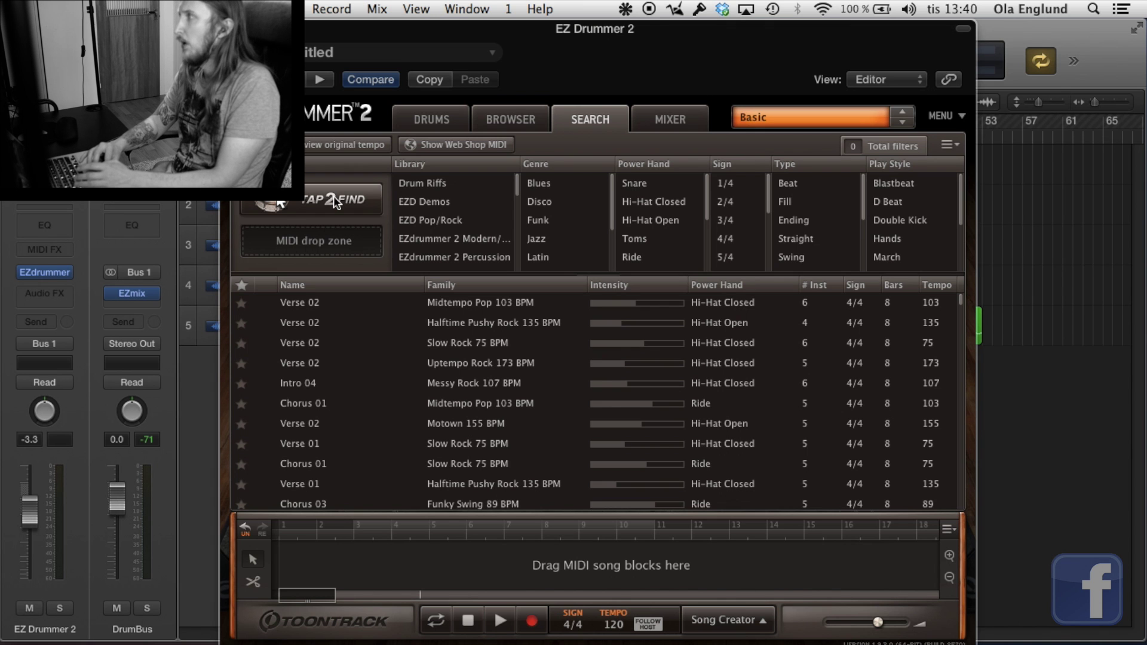
click(333, 196)
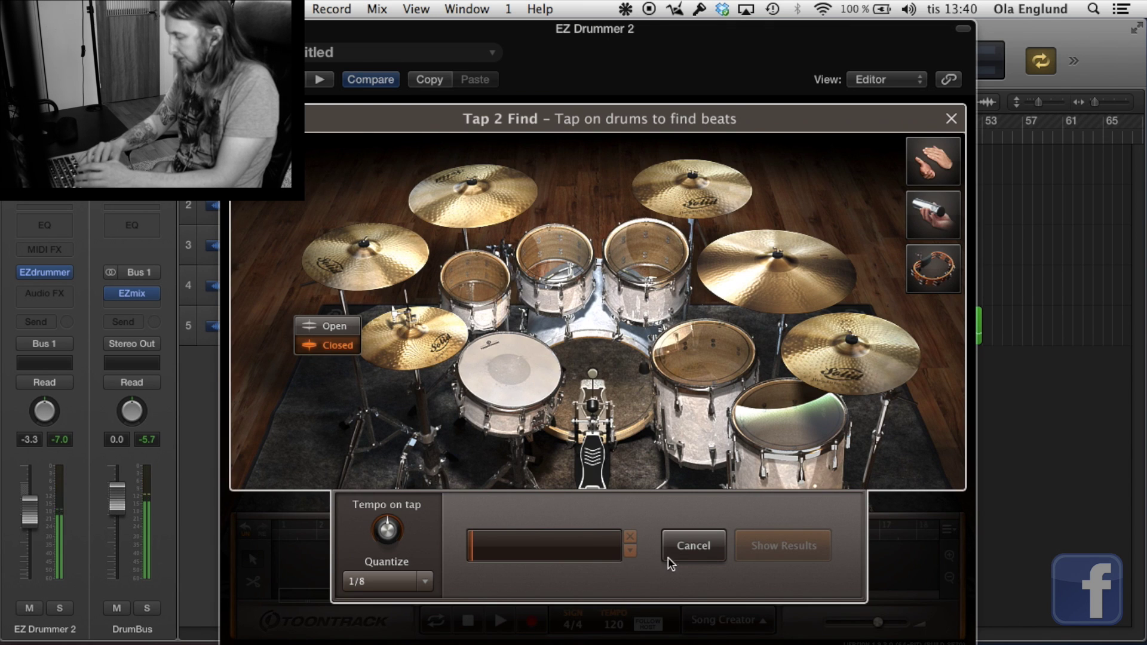
Step: Tap a kick and snare beat into the Tap 2 Find pattern
click(593, 369)
click(532, 366)
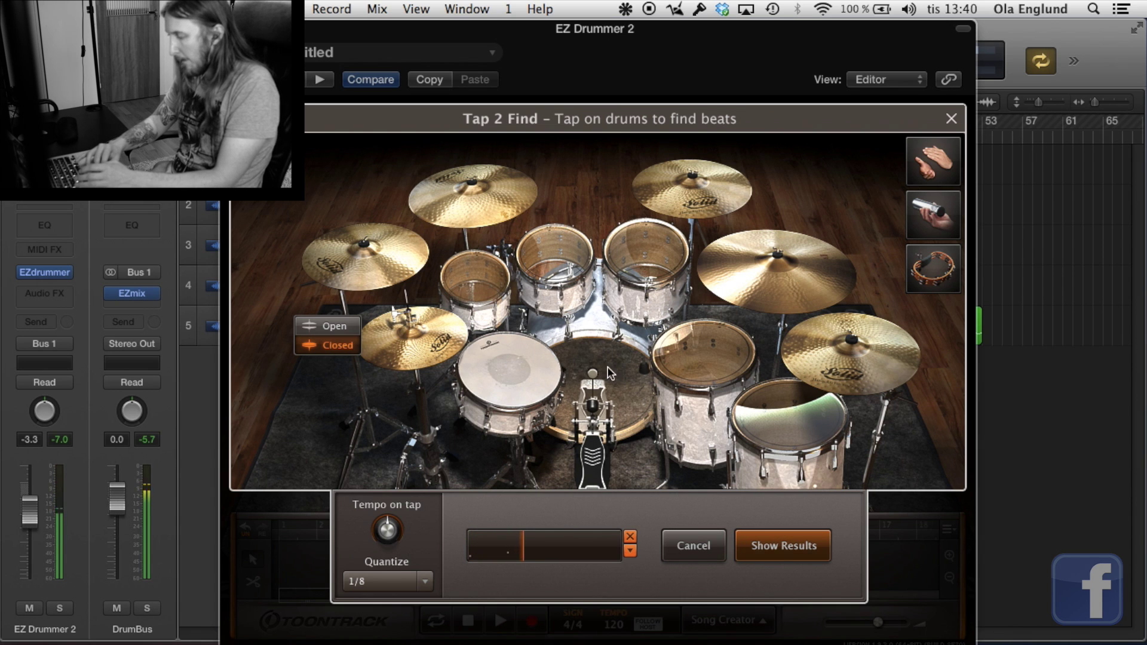
click(613, 373)
click(610, 374)
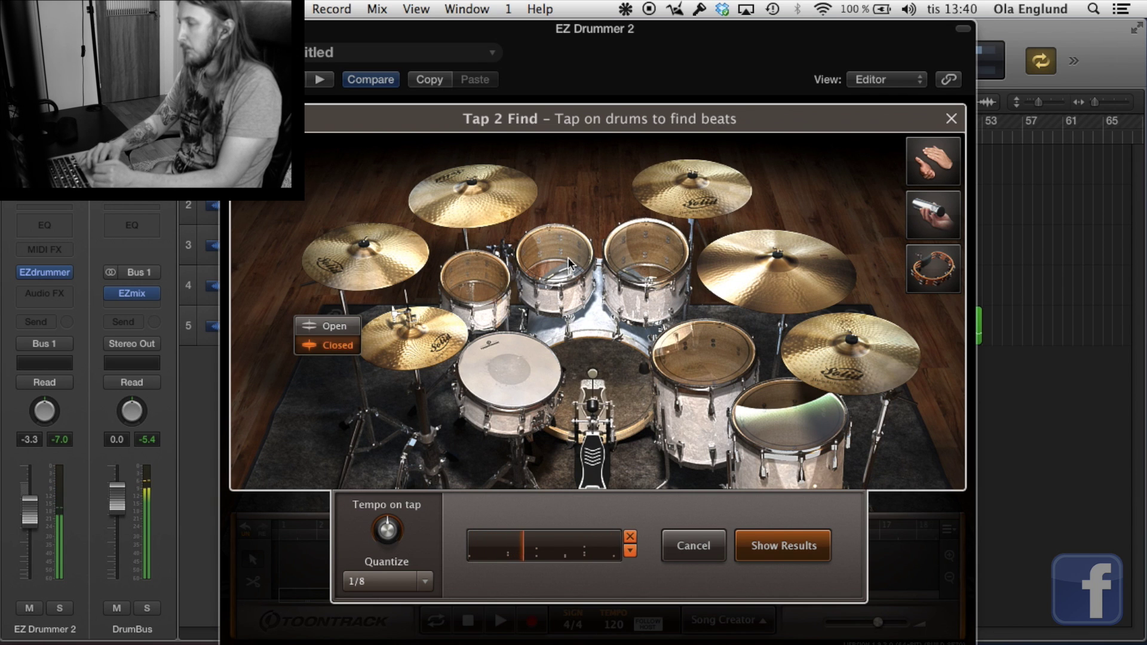
Step: Clear the ride, crash and tom hits, then show the matching groove results
click(630, 551)
click(662, 568)
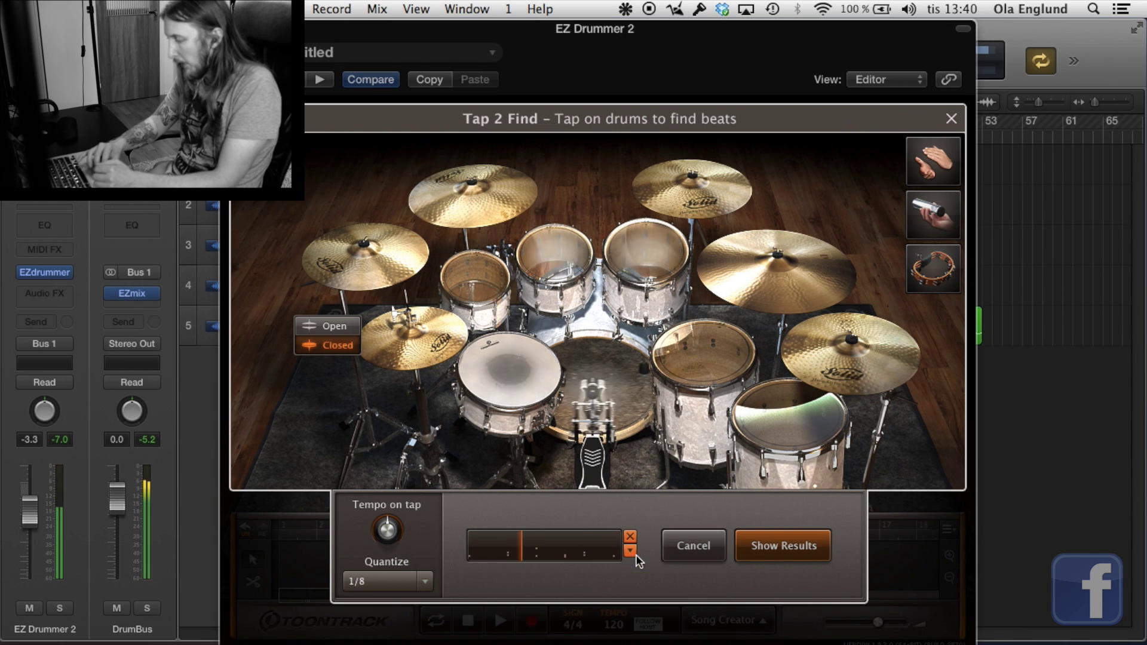
click(632, 551)
click(647, 569)
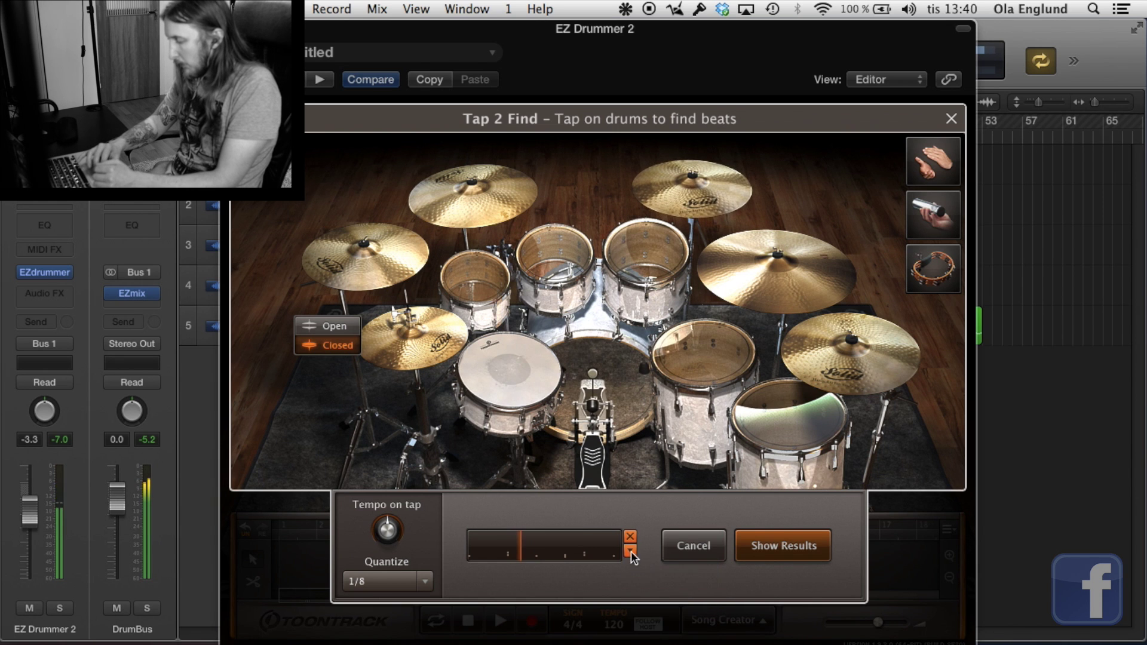
click(631, 551)
click(646, 584)
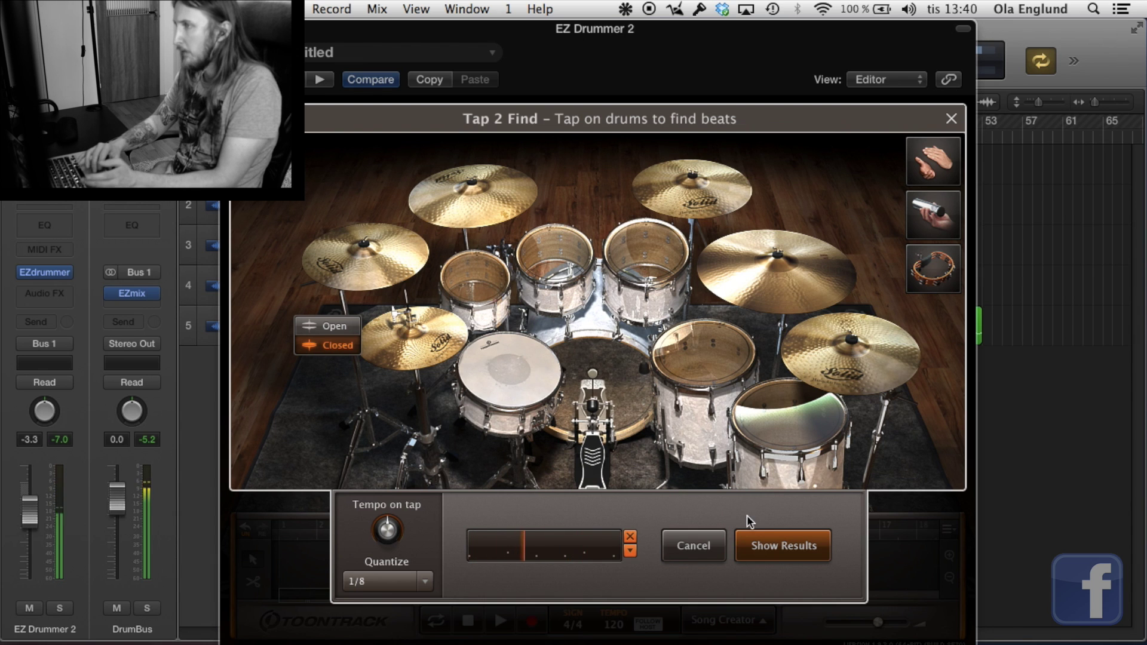
click(773, 554)
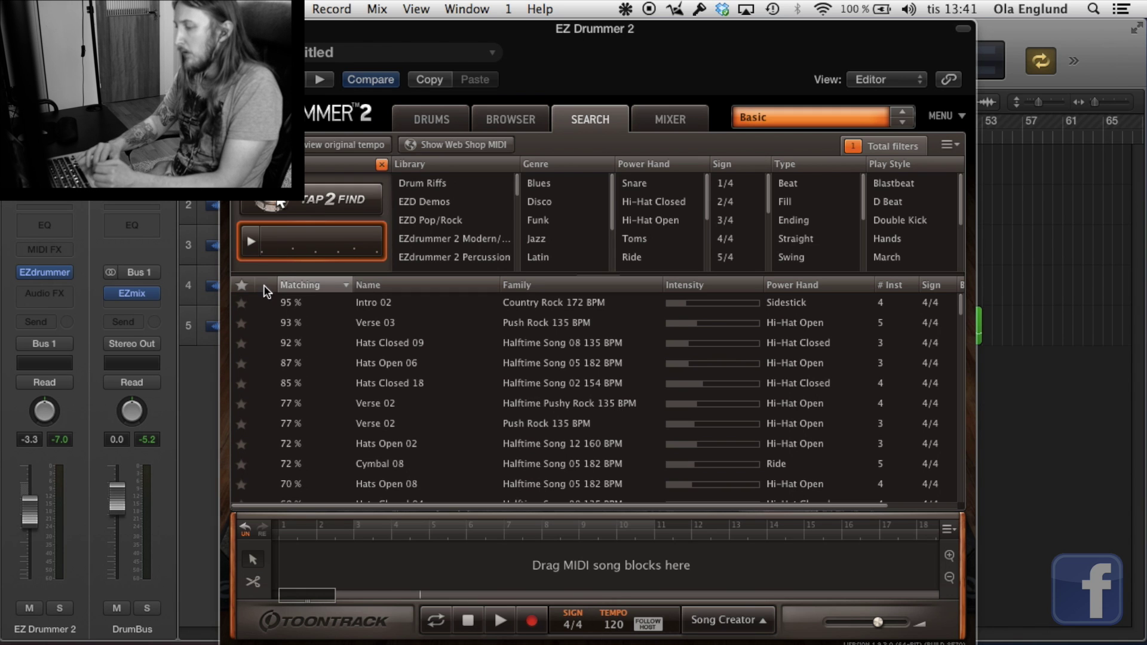
Step: Preview Intro 02, Verse 03, Hats Closed 09, Hats Open 06 and Hats Closed 18, then take Verse 03
click(266, 302)
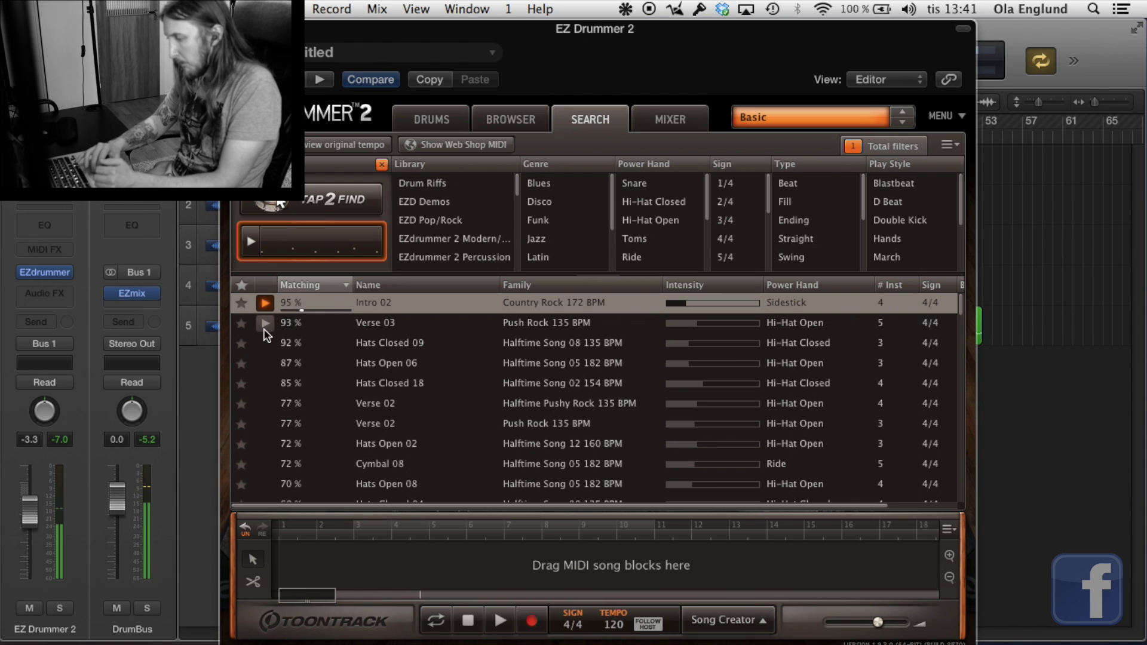
click(265, 324)
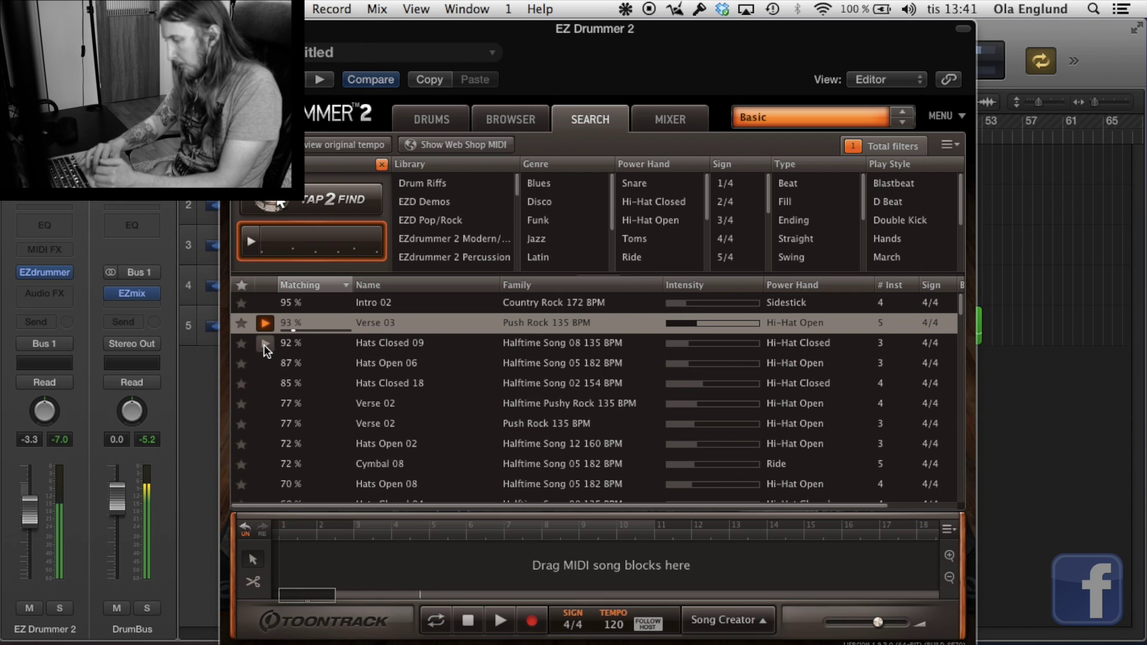
click(265, 344)
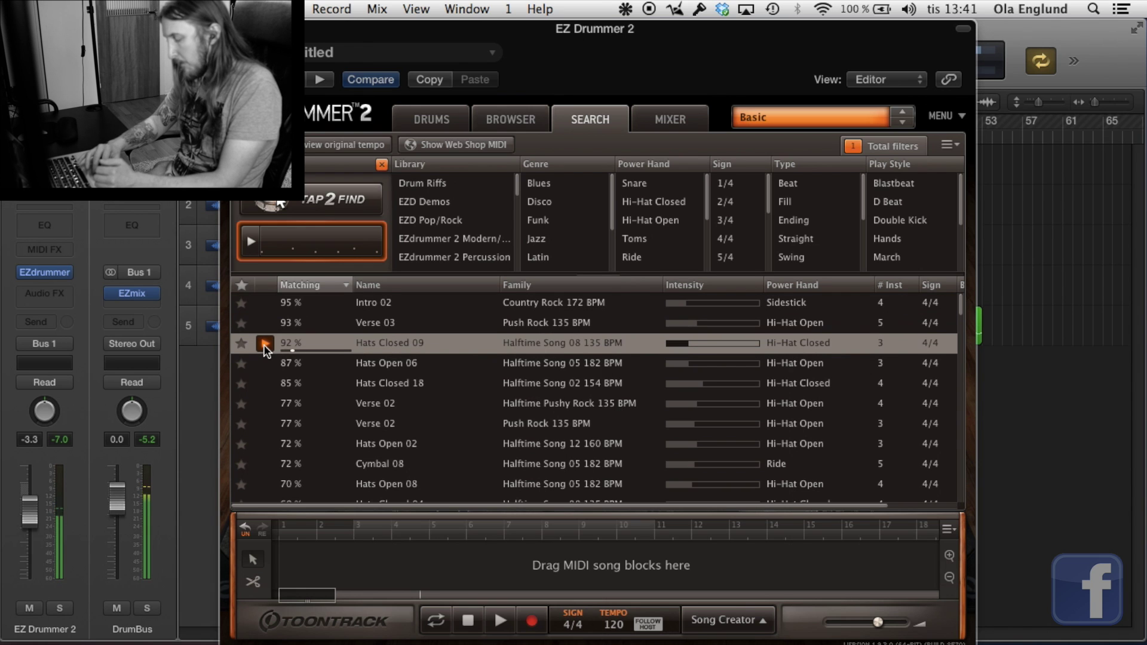
click(264, 364)
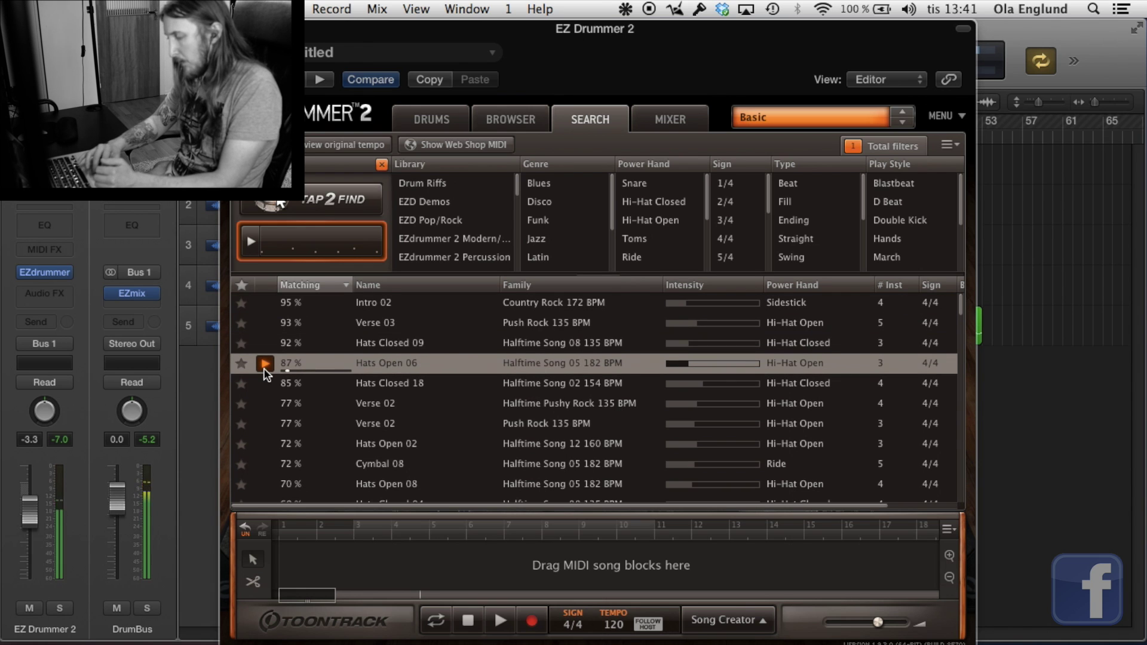
click(260, 383)
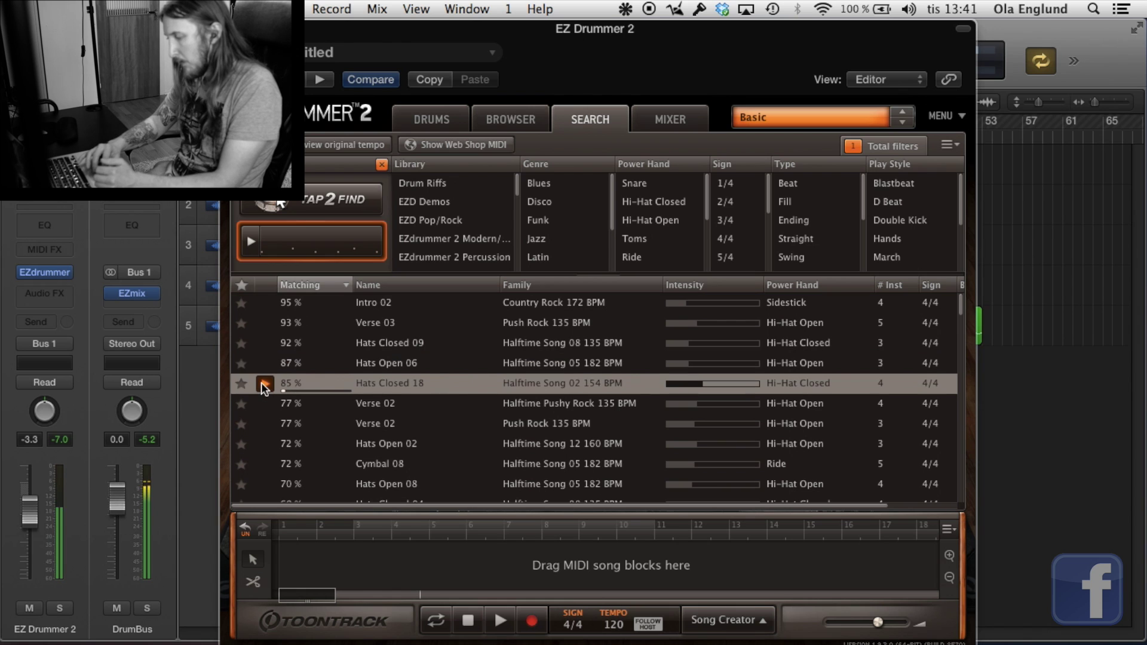
click(262, 322)
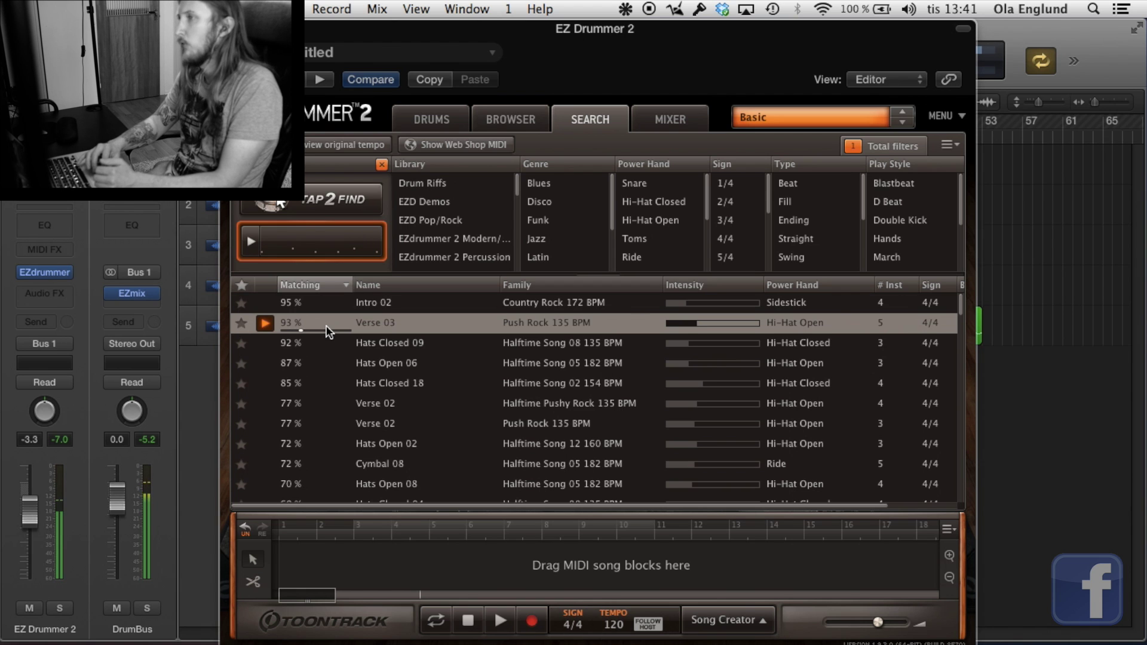
click(265, 323)
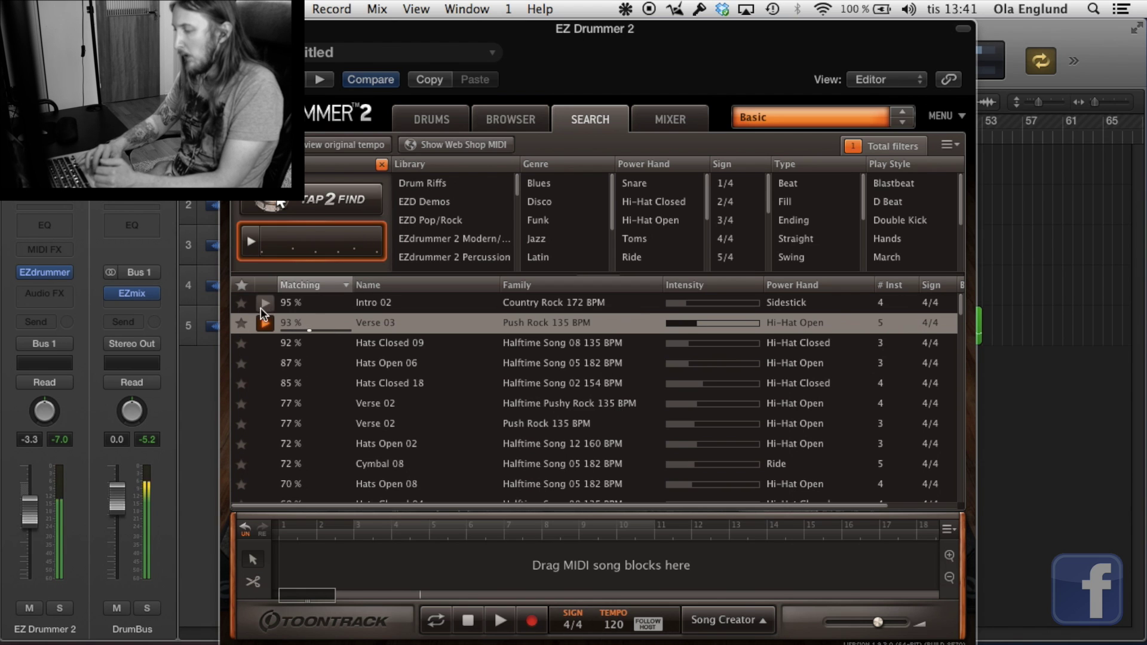
drag(367, 318, 356, 561)
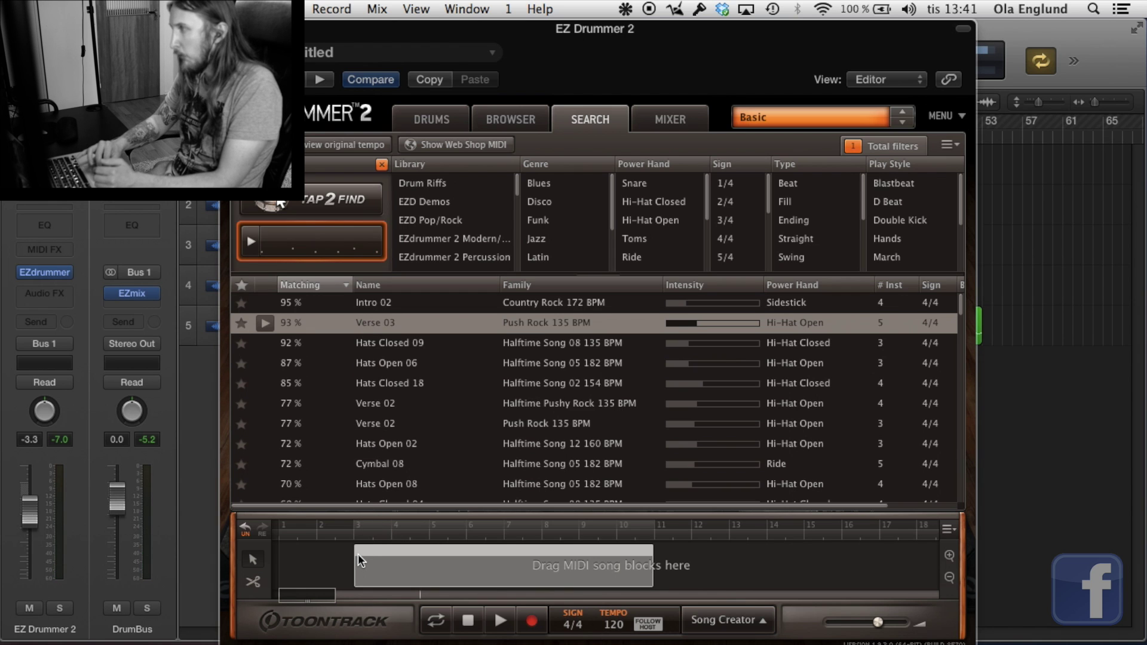
Step: Drop Verse 03 at bar 3 of the song track, loop it, and edit its play style
drag(359, 554, 359, 555)
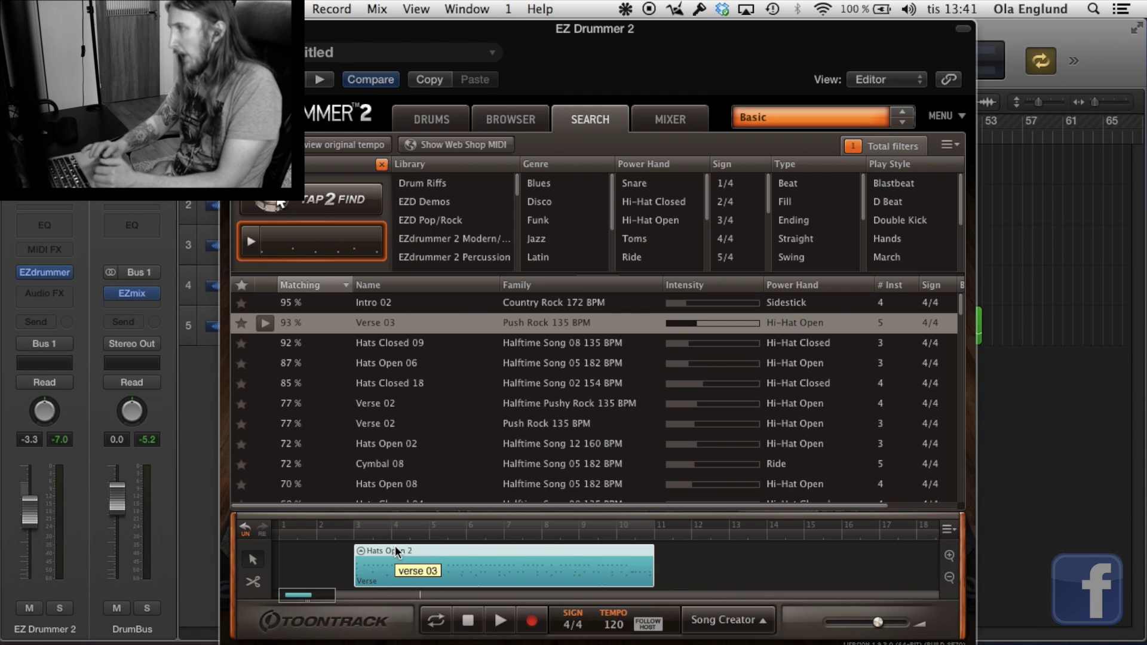
click(438, 625)
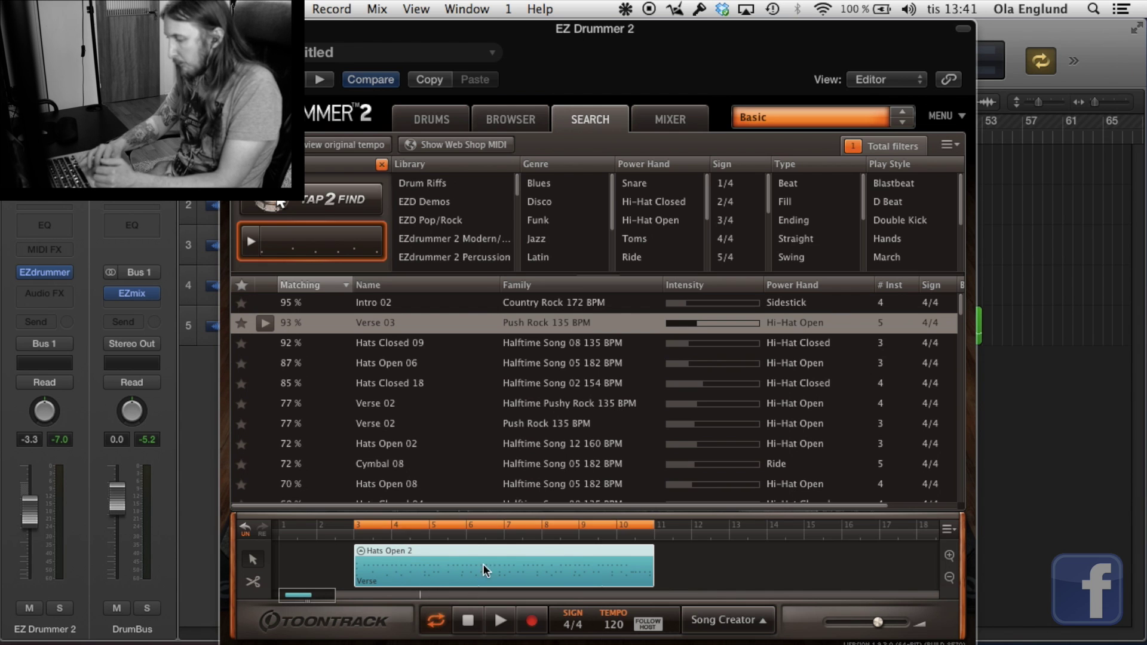
double_click(397, 559)
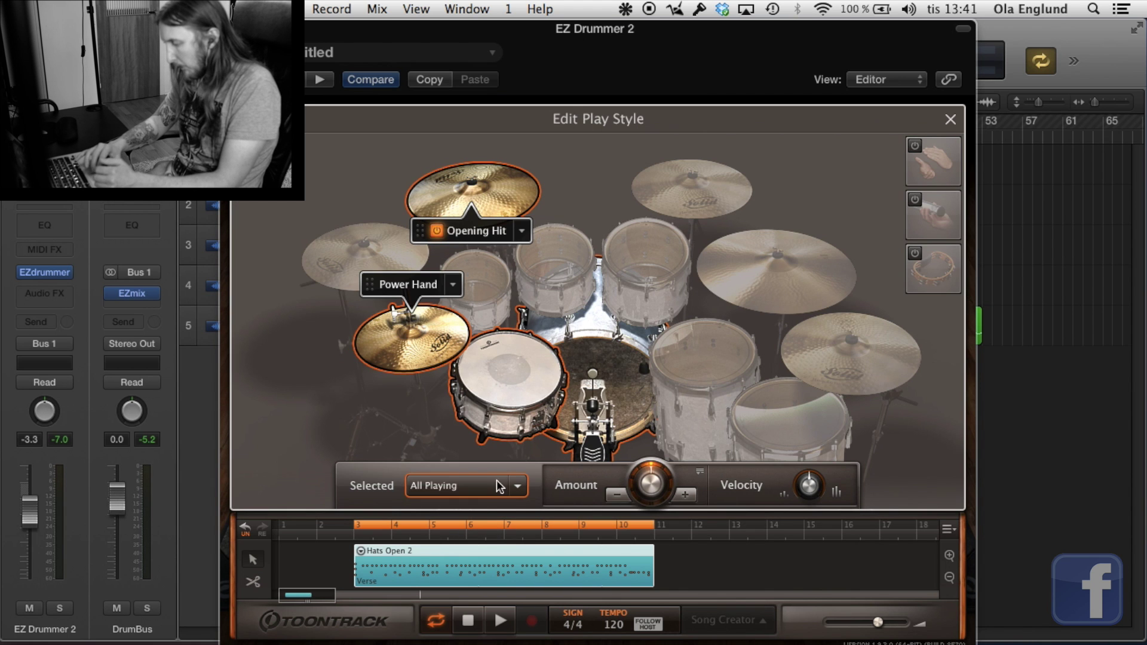
Step: While the loop plays, move the opening hit to the ride and settle the power hand on Cymbal 3
key(space)
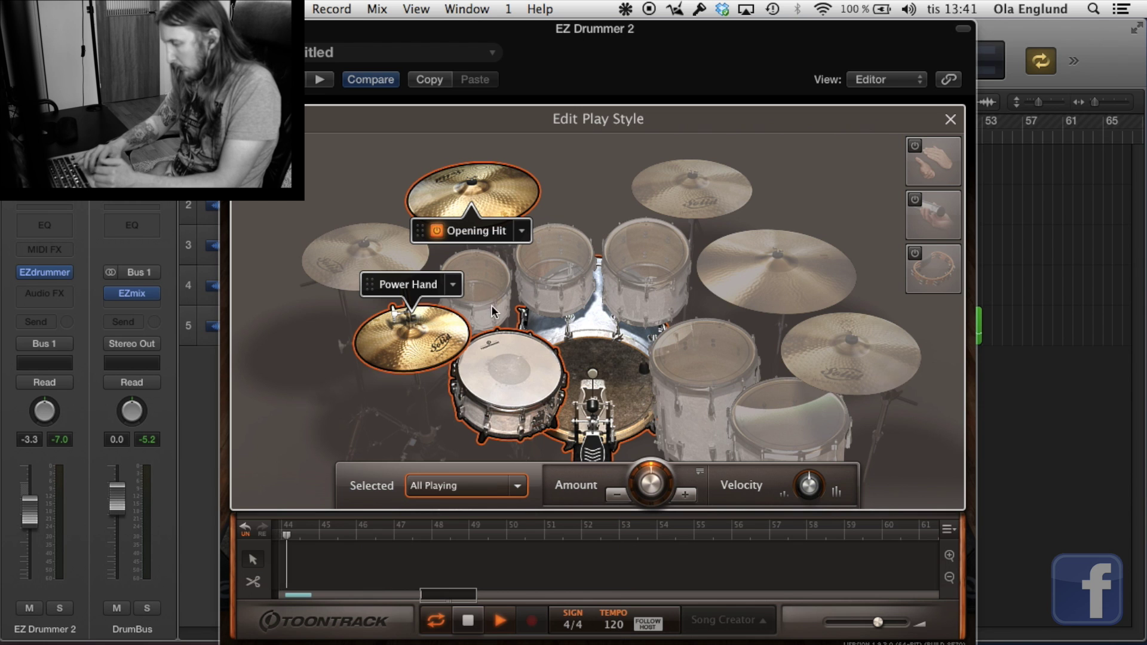
click(500, 620)
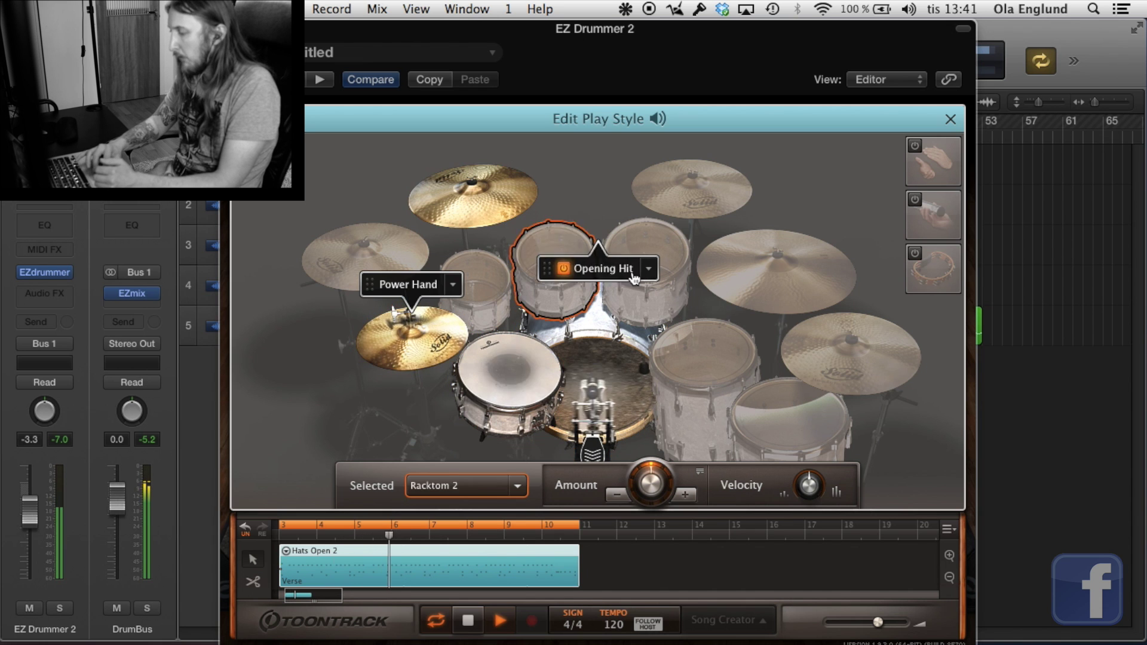
mouse_move(633, 277)
mouse_down()
mouse_move(781, 305)
mouse_move(476, 229)
mouse_up()
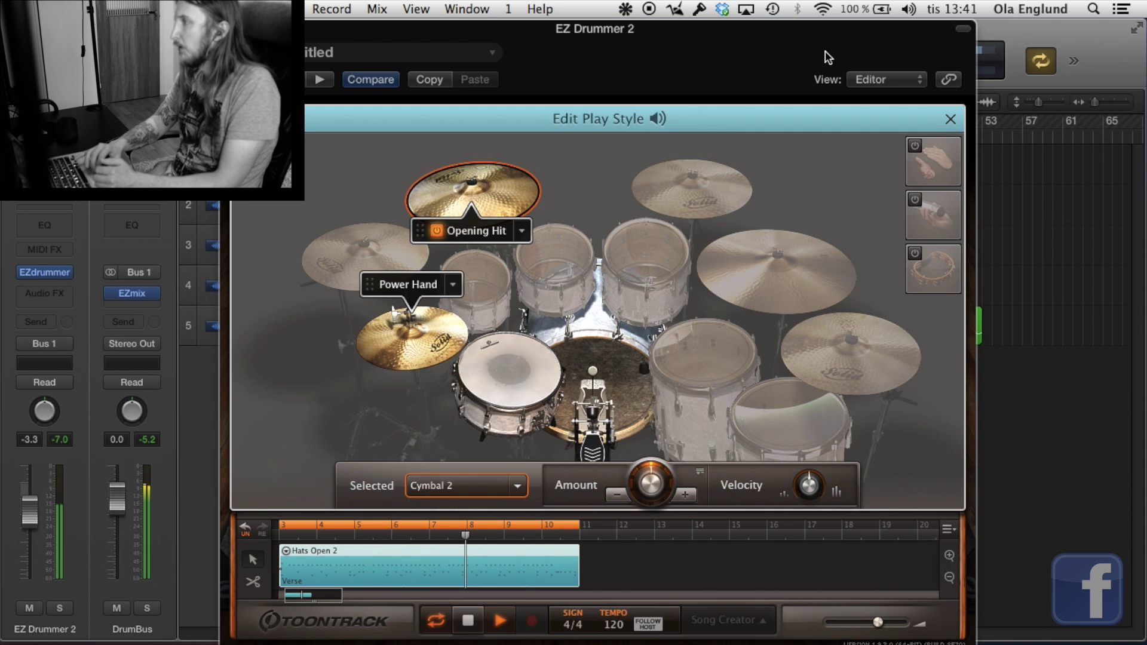
drag(408, 284, 386, 246)
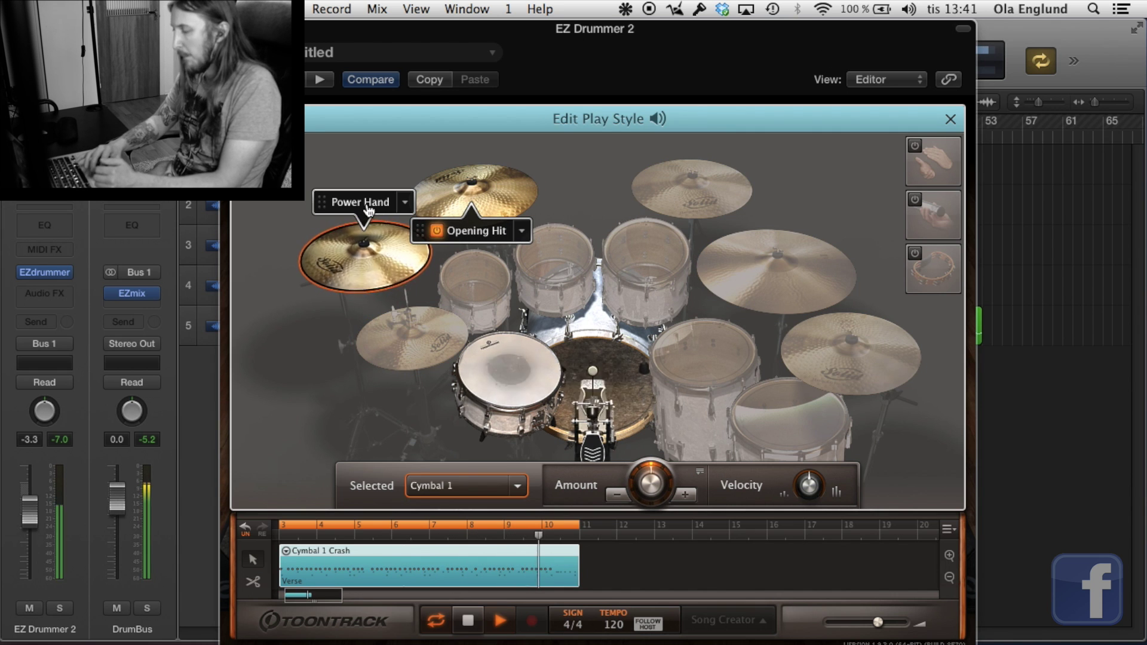
drag(366, 210, 701, 332)
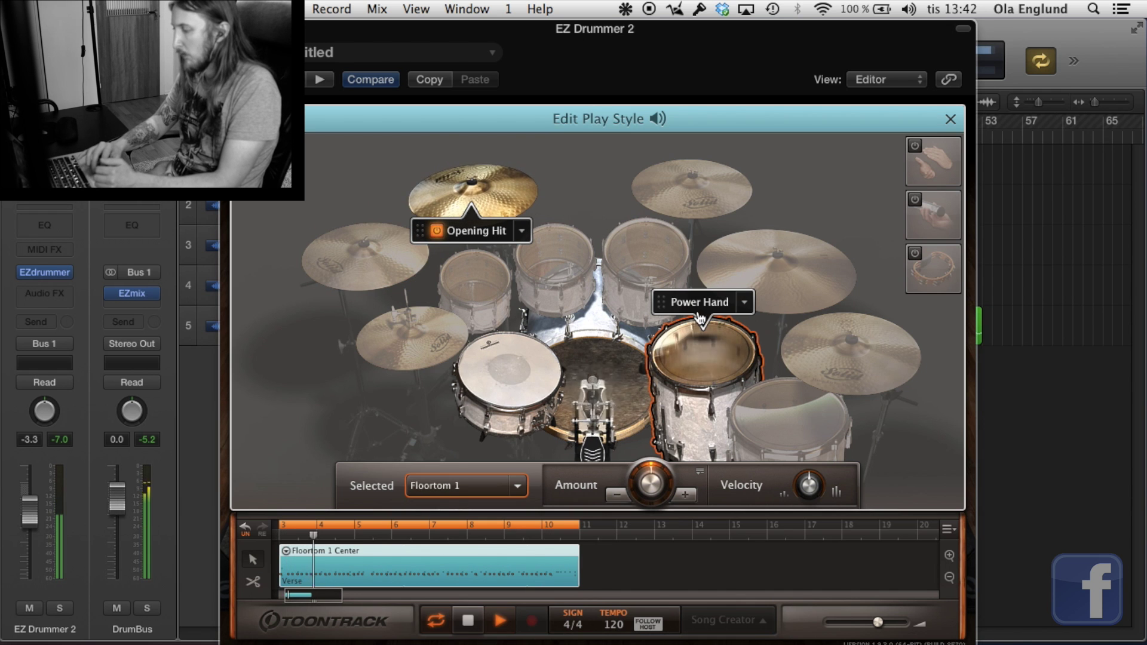
drag(702, 318, 834, 313)
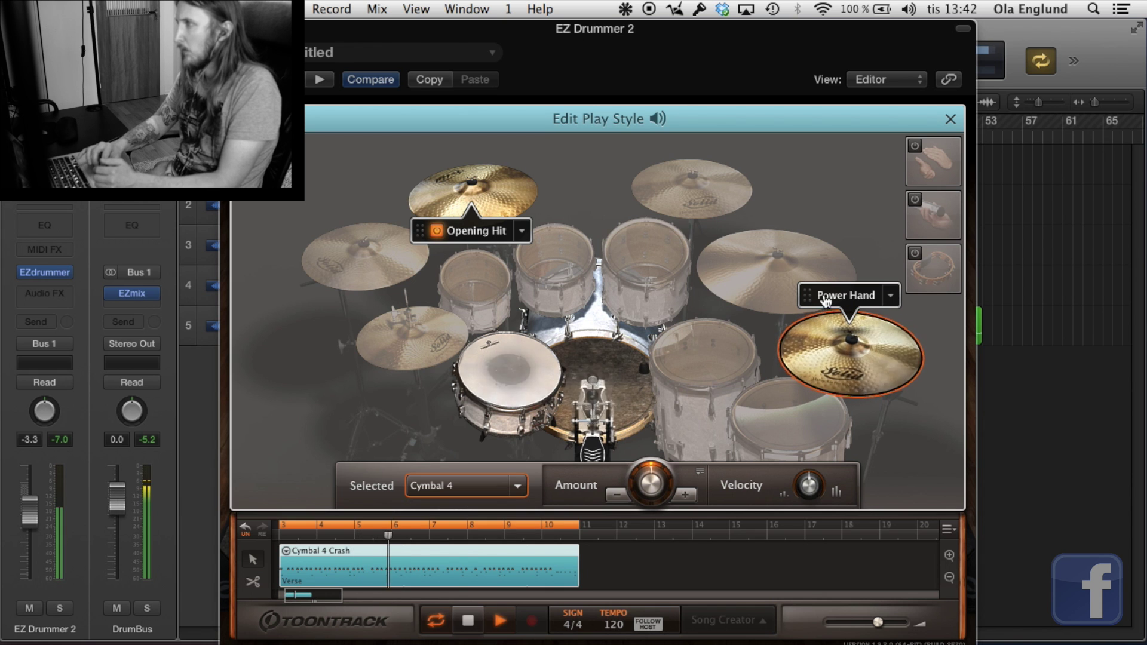
drag(826, 302, 756, 258)
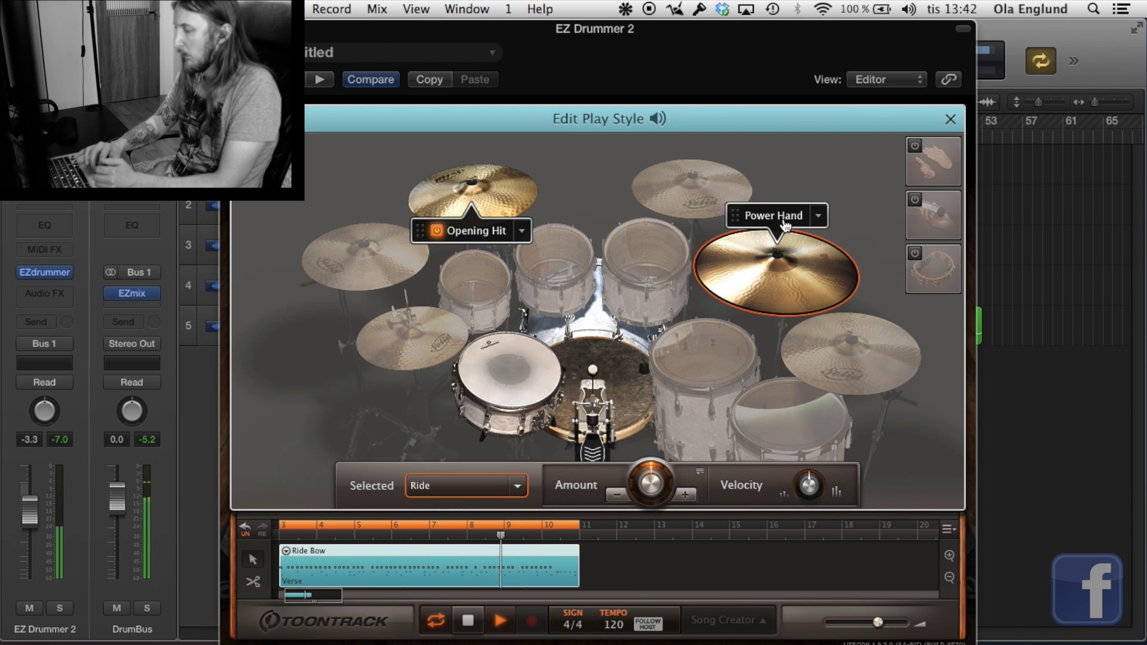
drag(784, 222, 703, 161)
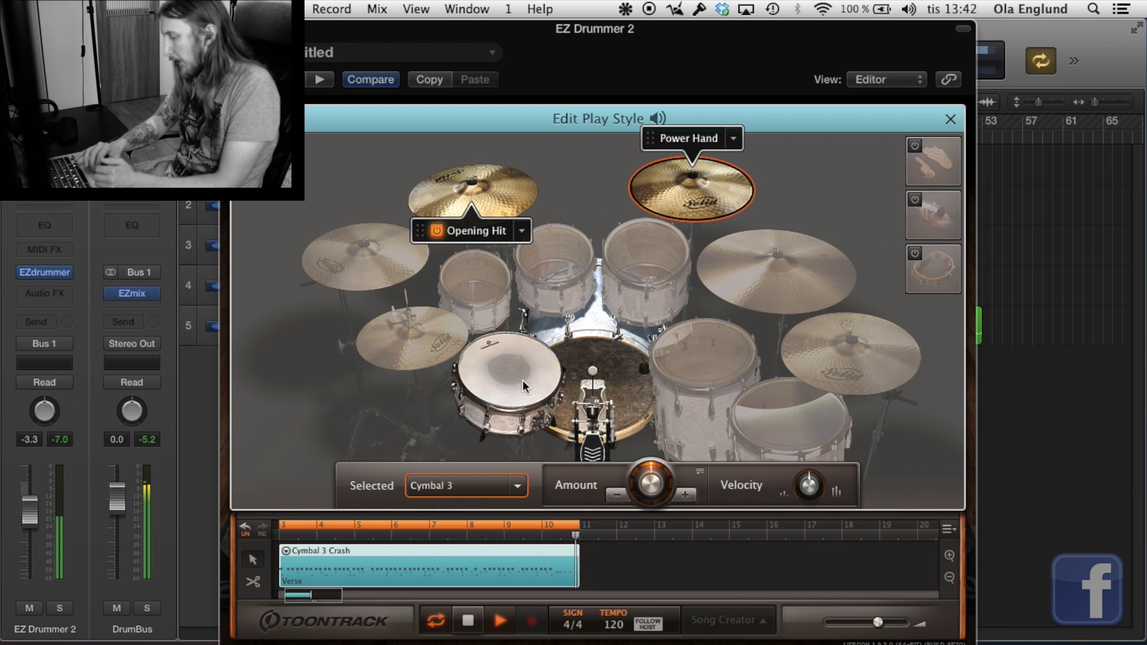
click(608, 371)
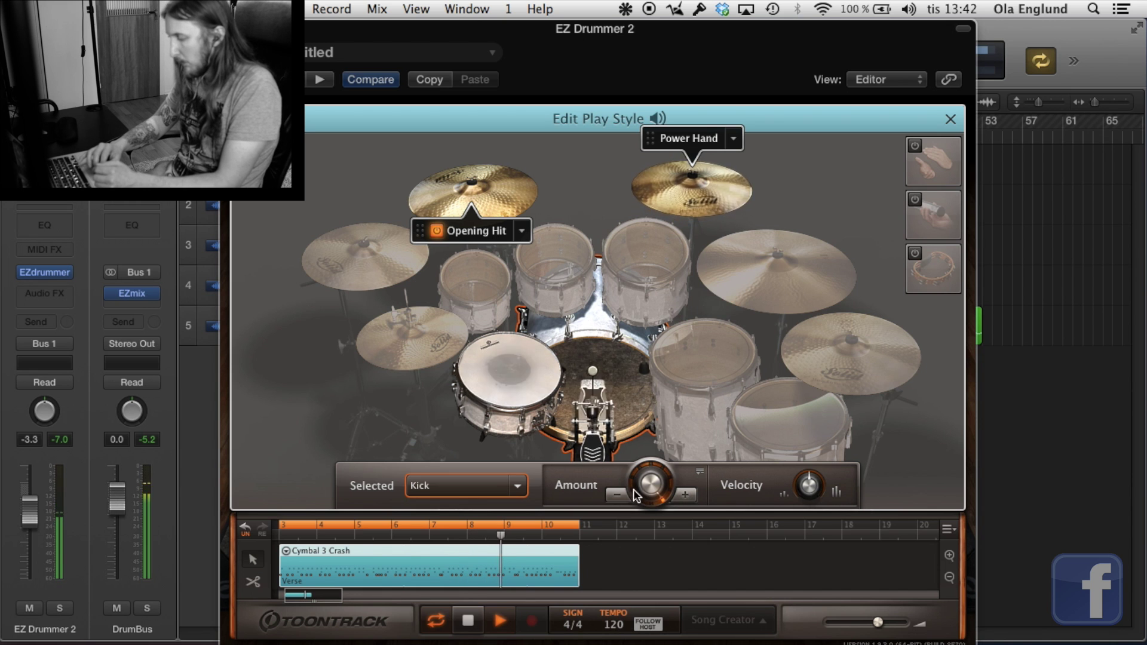
Step: Test denser kick hits up to 96, then thin the kick pattern back to 64 and below
click(685, 493)
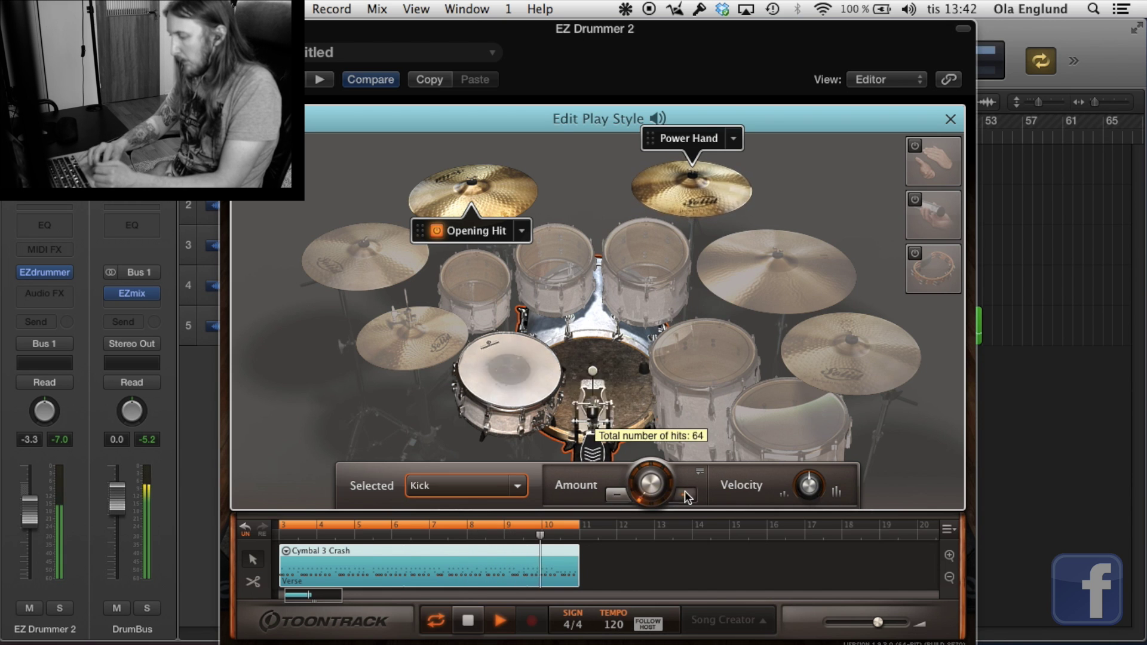
click(685, 493)
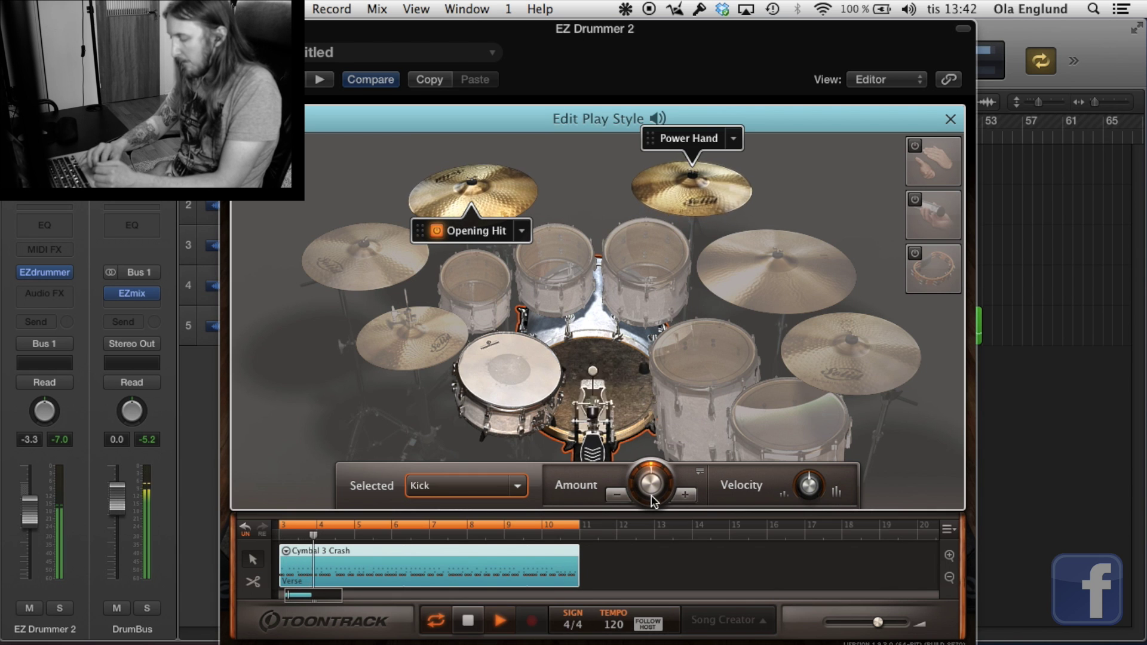
click(615, 496)
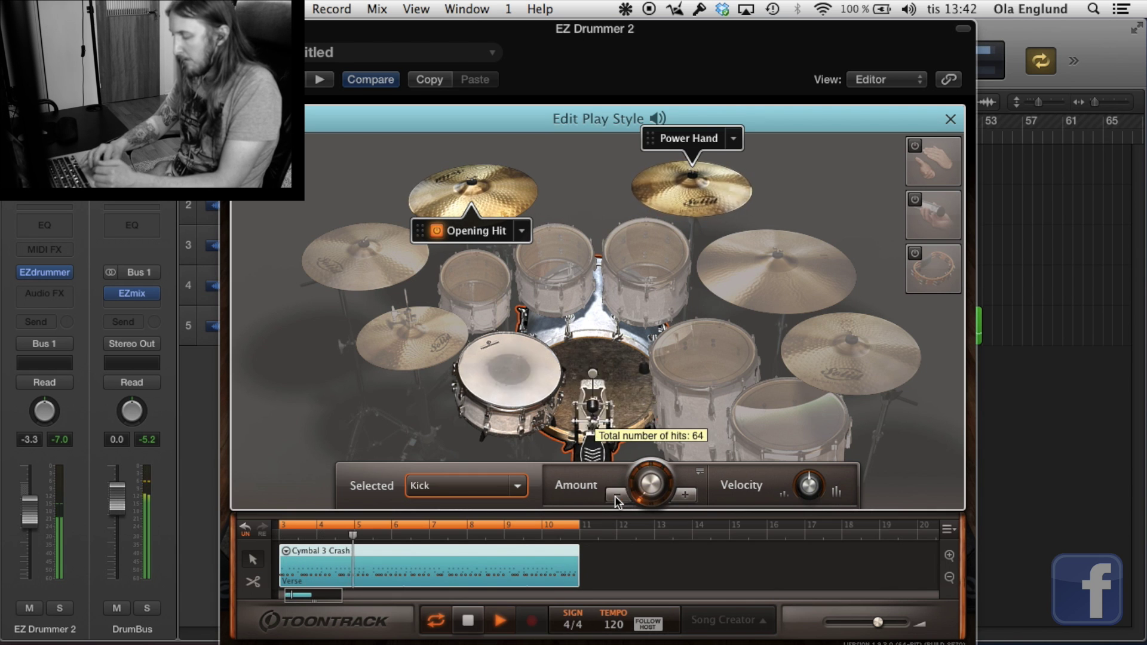
click(614, 496)
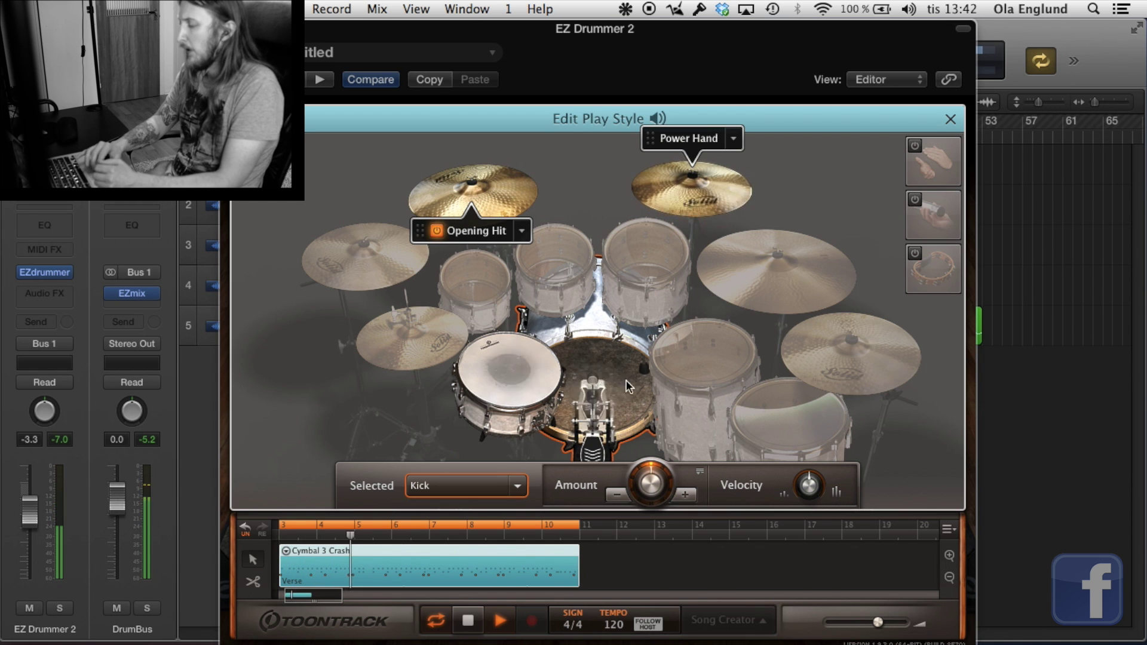
click(516, 382)
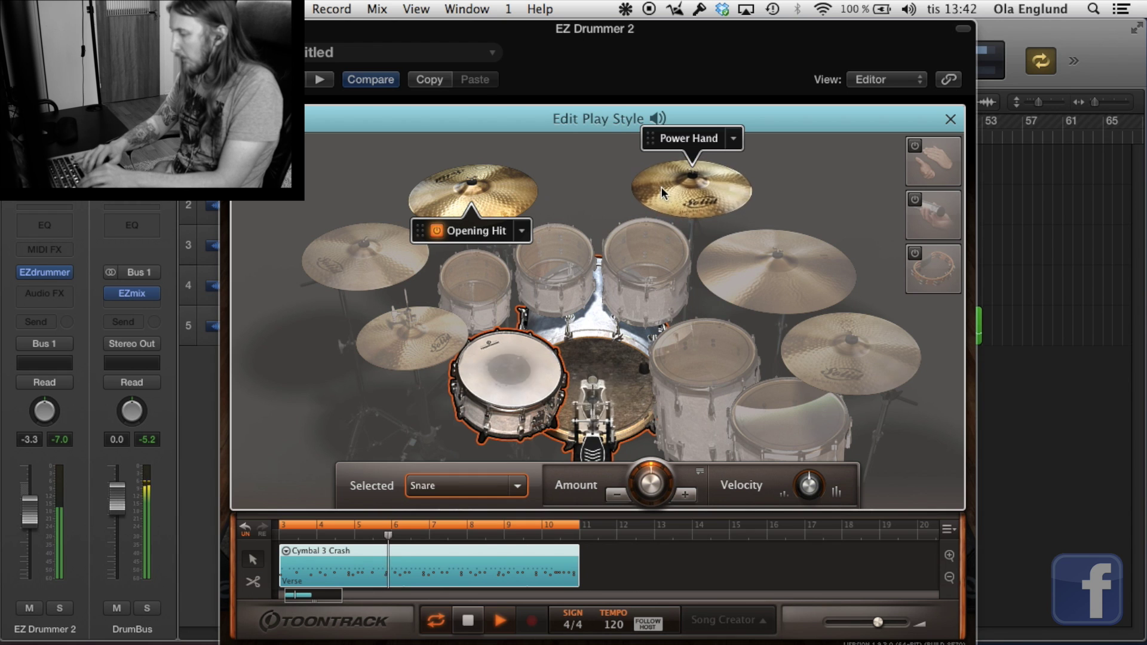
Step: Set the Cymbal 3 crash velocity to -7 and the snare velocity from 27 to 13
click(681, 185)
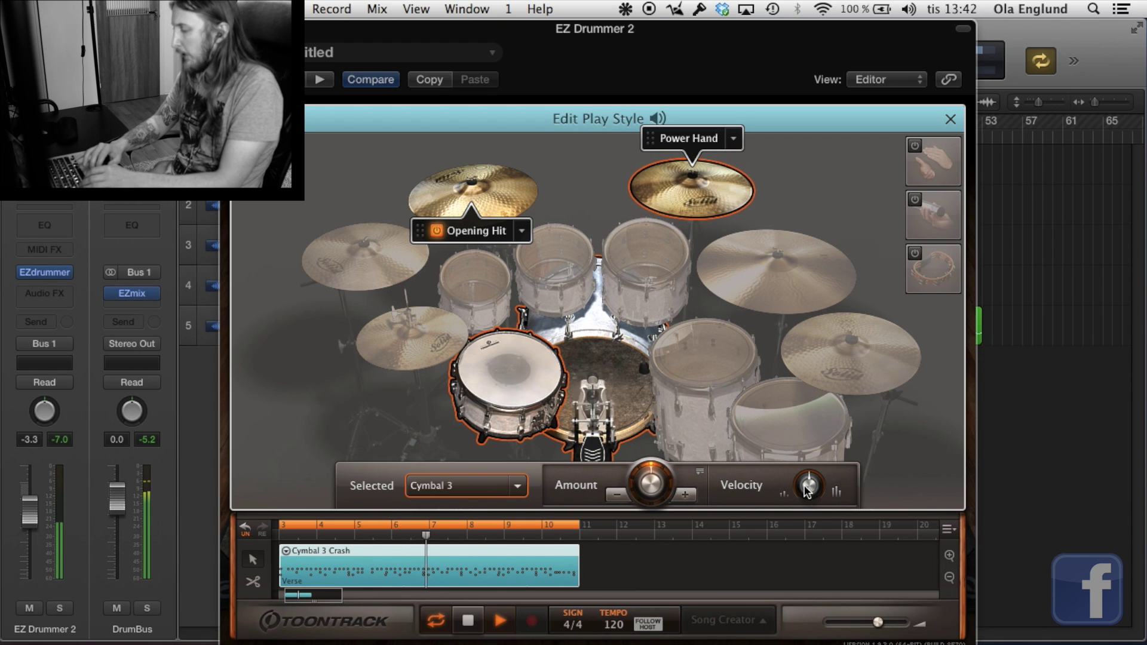
drag(807, 489, 807, 504)
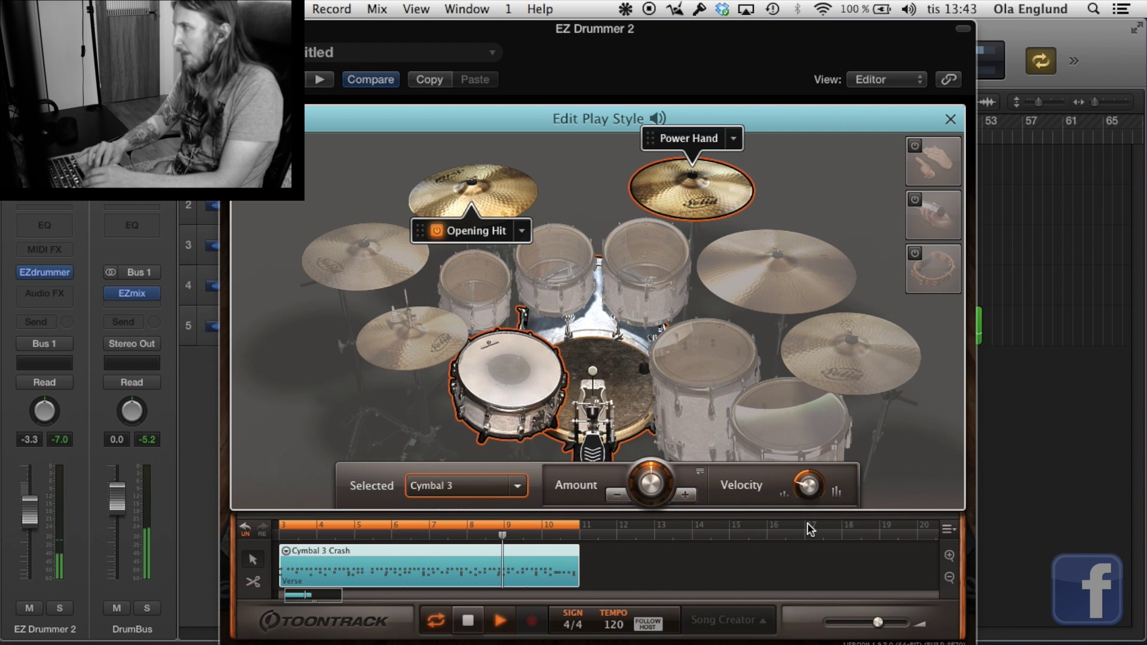
drag(809, 502, 810, 489)
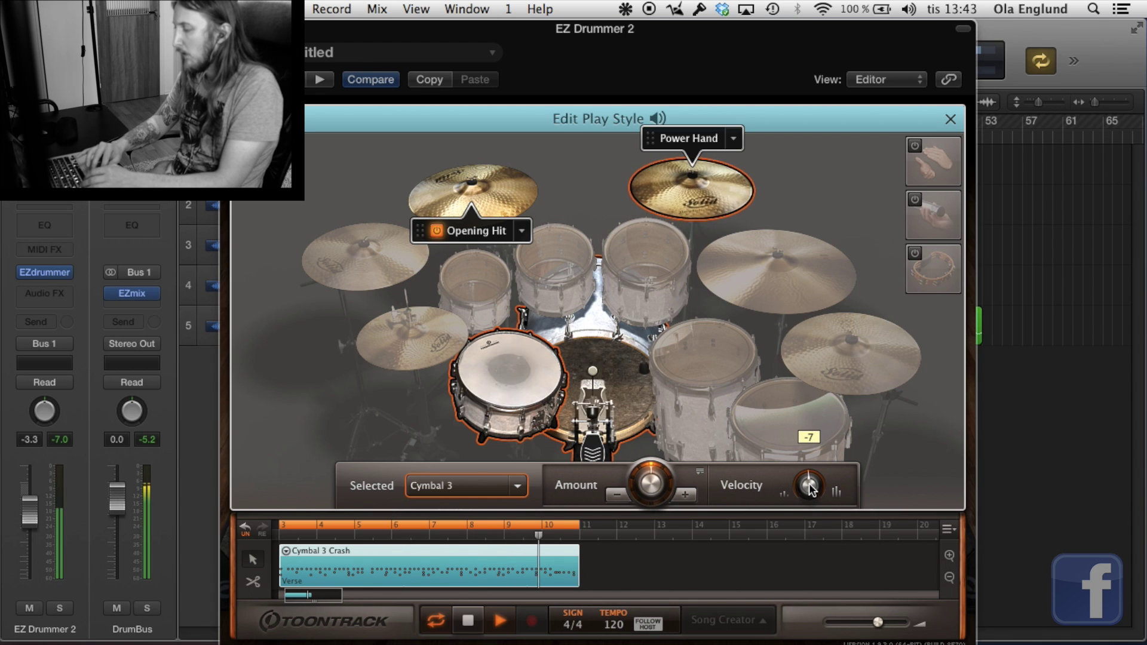
click(623, 357)
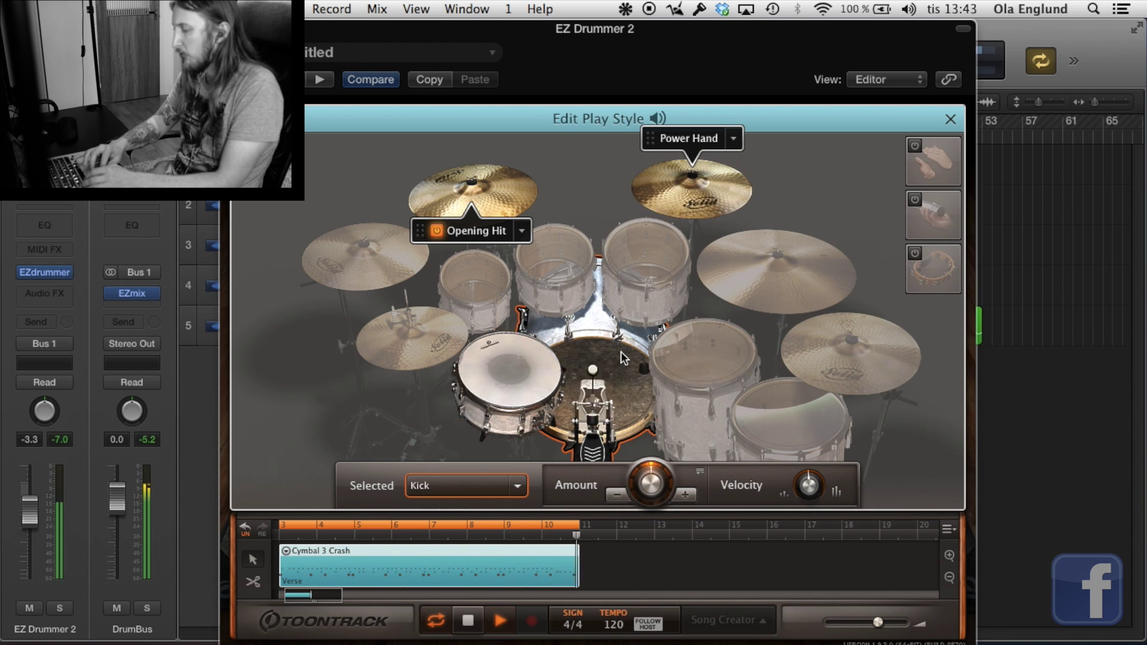
click(496, 362)
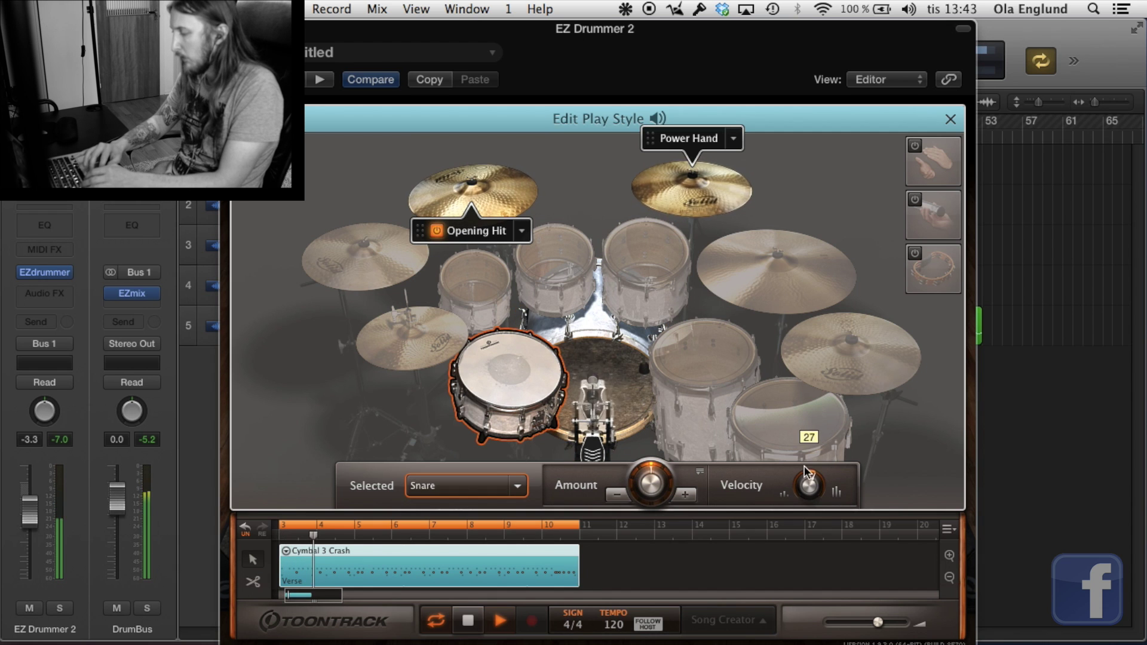
mouse_move(803, 465)
mouse_down()
mouse_move(793, 466)
mouse_move(806, 491)
mouse_up()
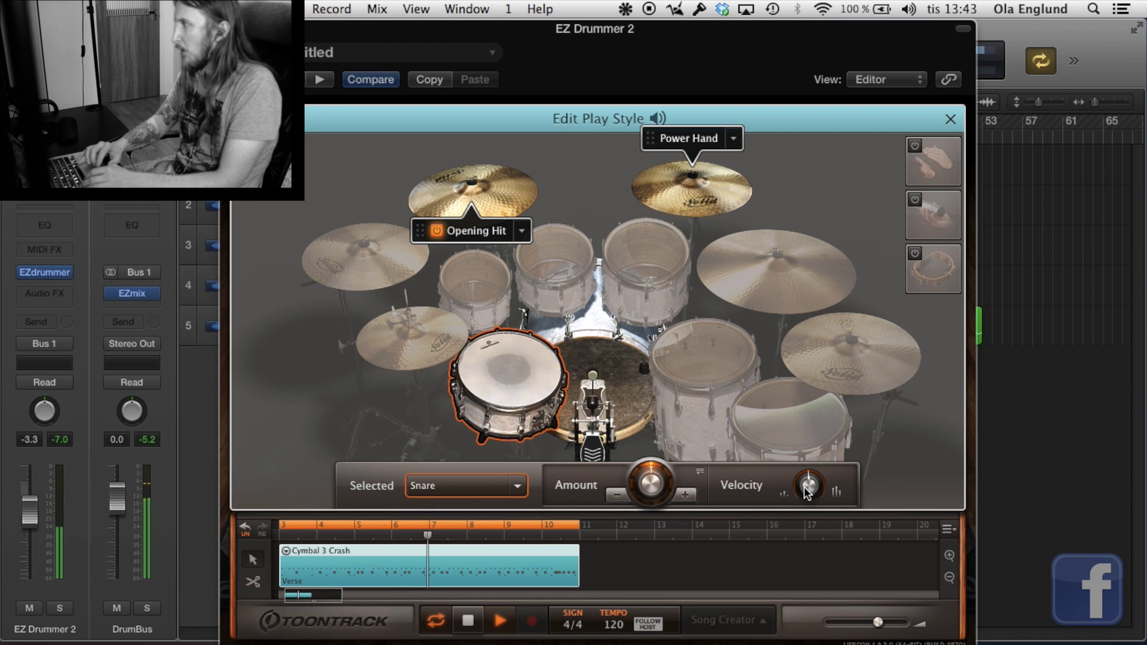
Step: Keep the opening hit on Cymbal 2 and the power hand on Cymbal 3, then close the editor
click(380, 273)
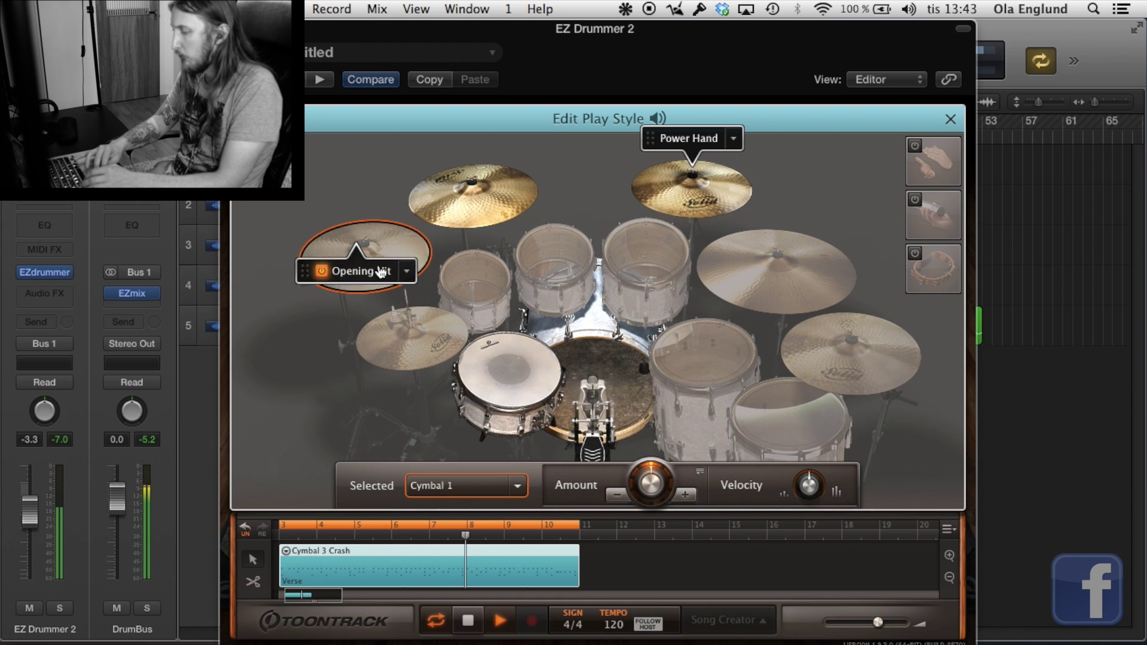
drag(380, 272, 466, 205)
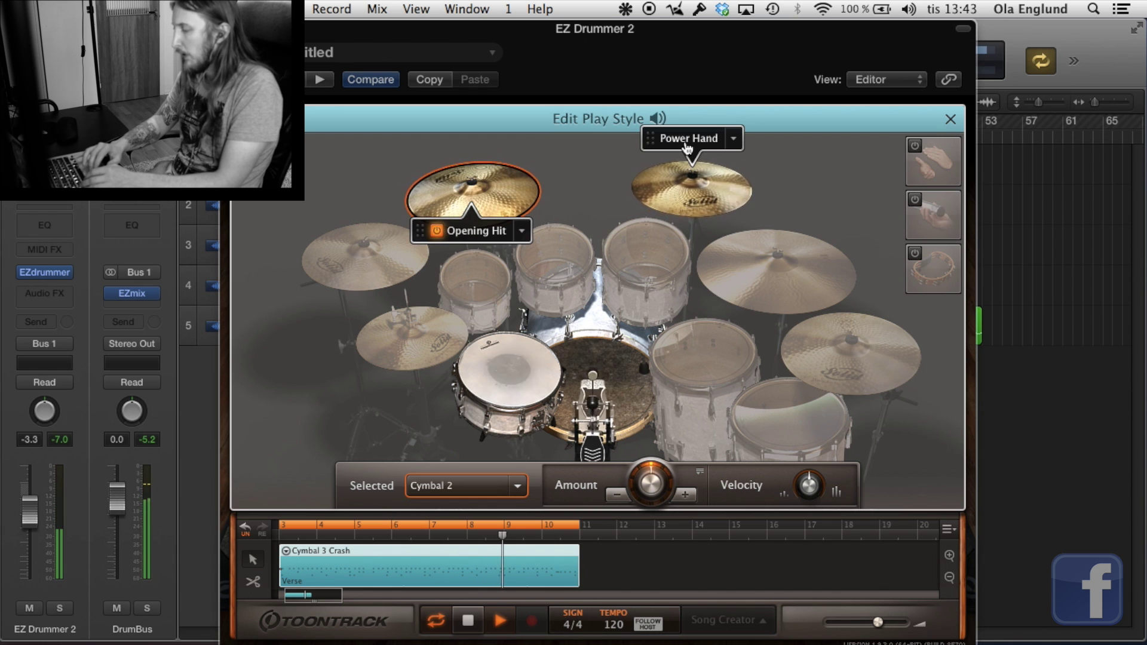
drag(687, 148, 715, 181)
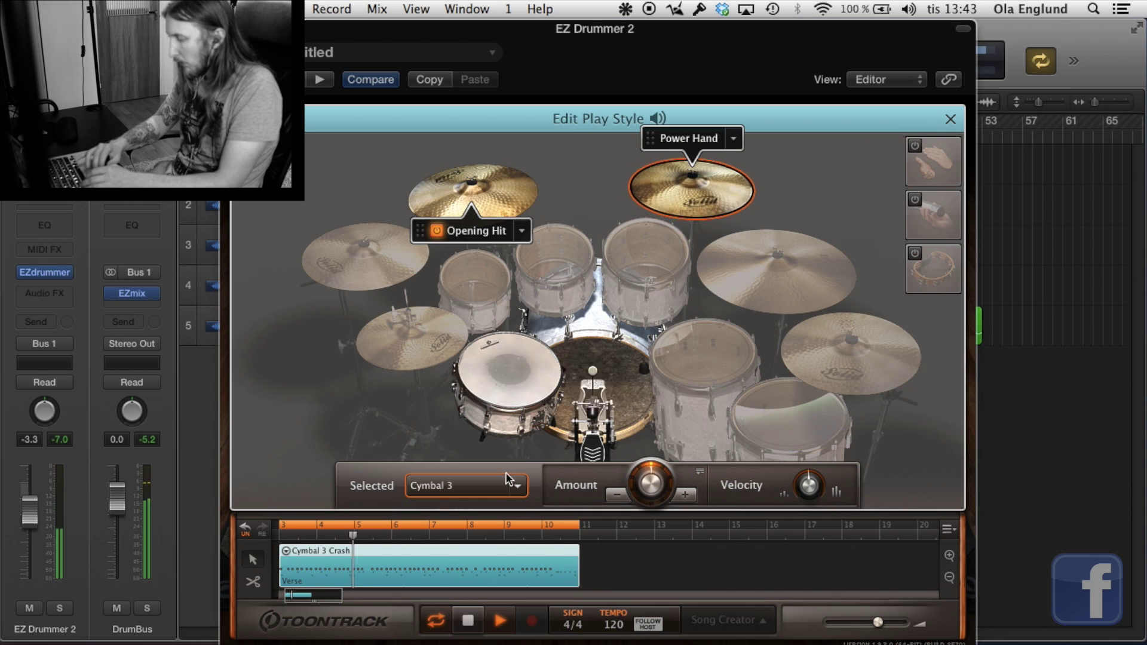
click(953, 125)
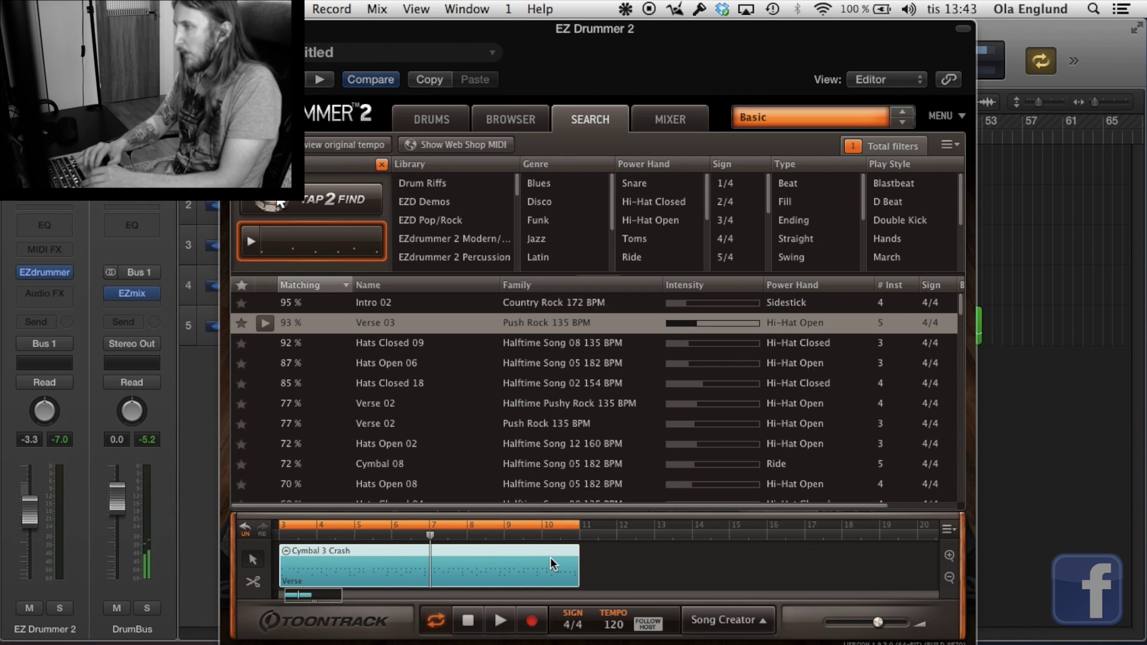
key(space)
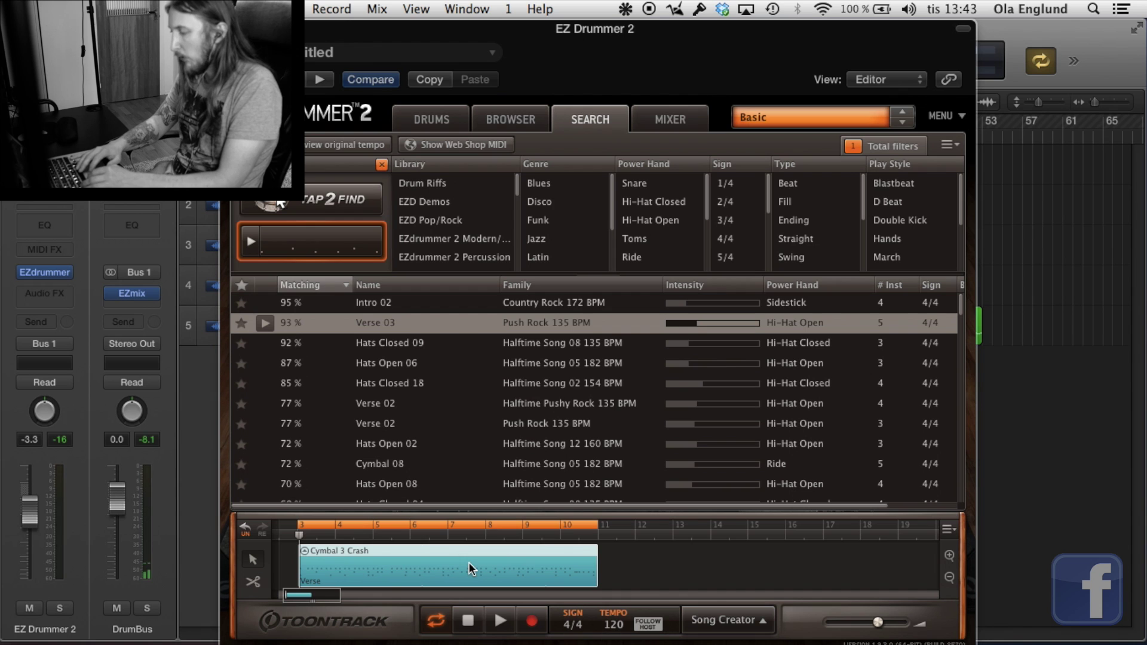
key(space)
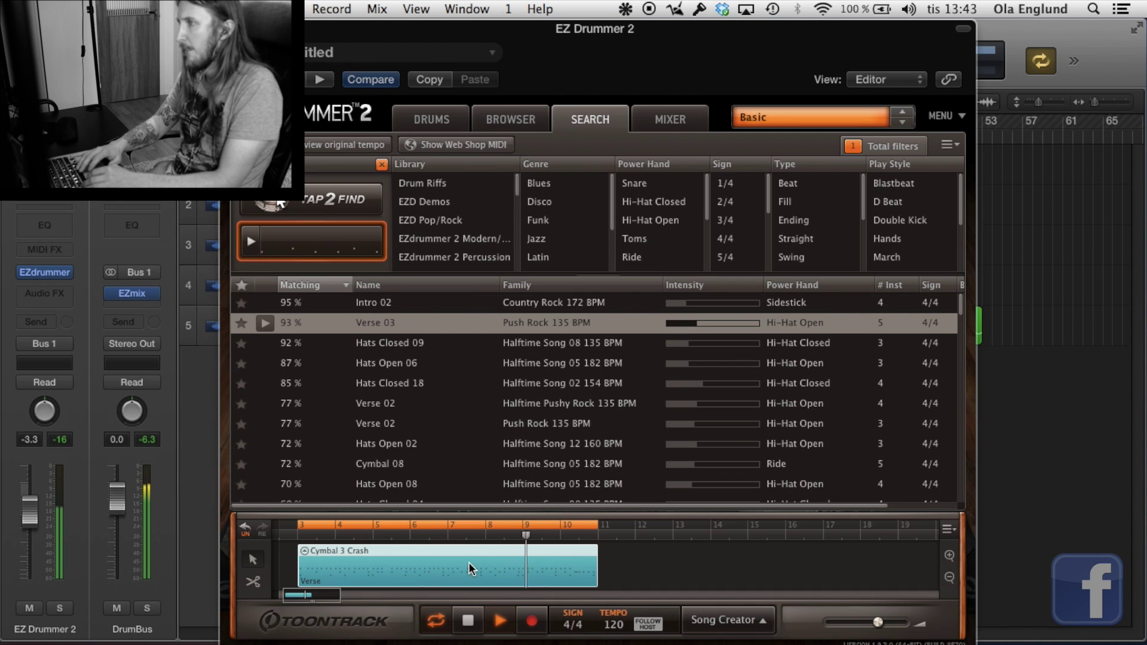
key(space)
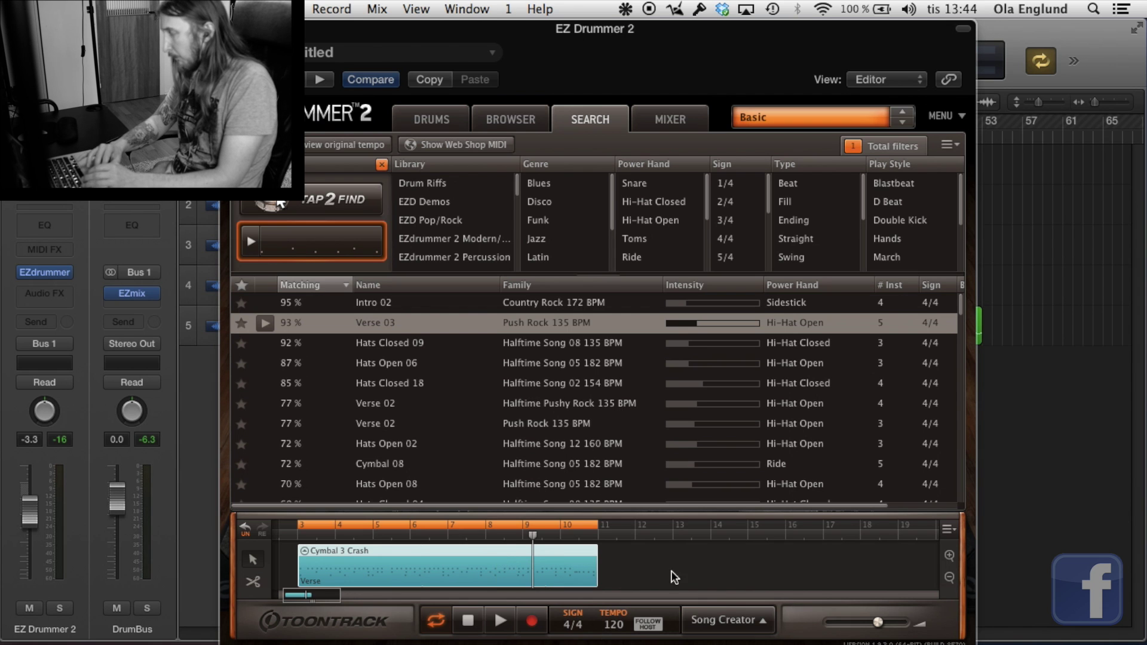
click(709, 620)
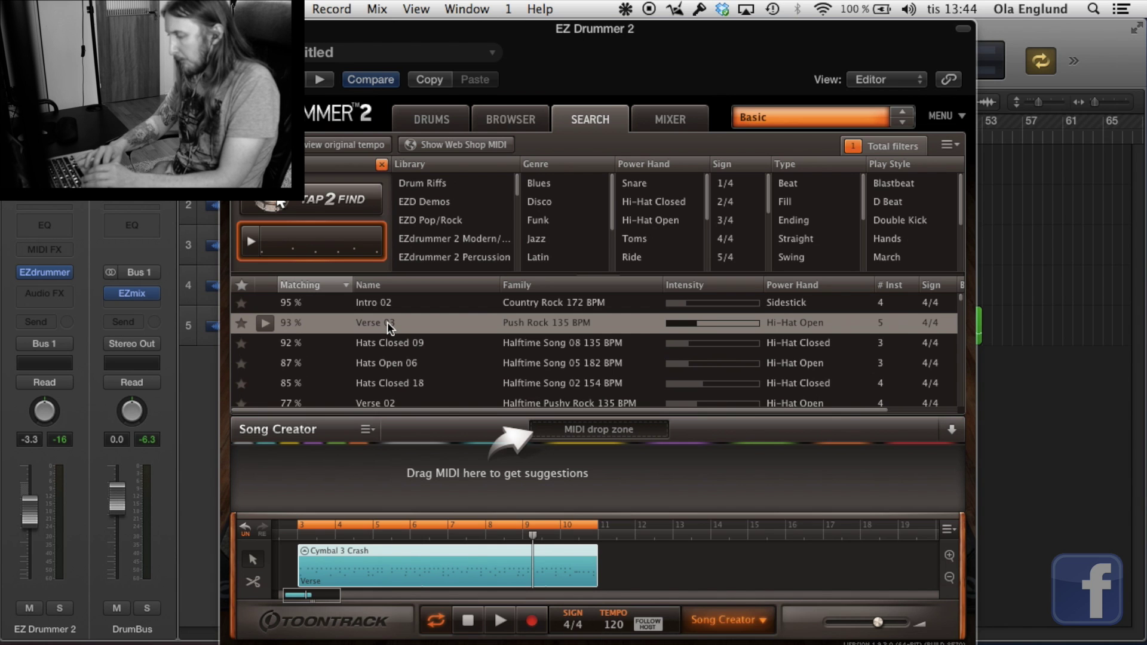
Step: Drop the Verse 03 groove into Song Creator to get matching song-part suggestions
drag(387, 321, 537, 370)
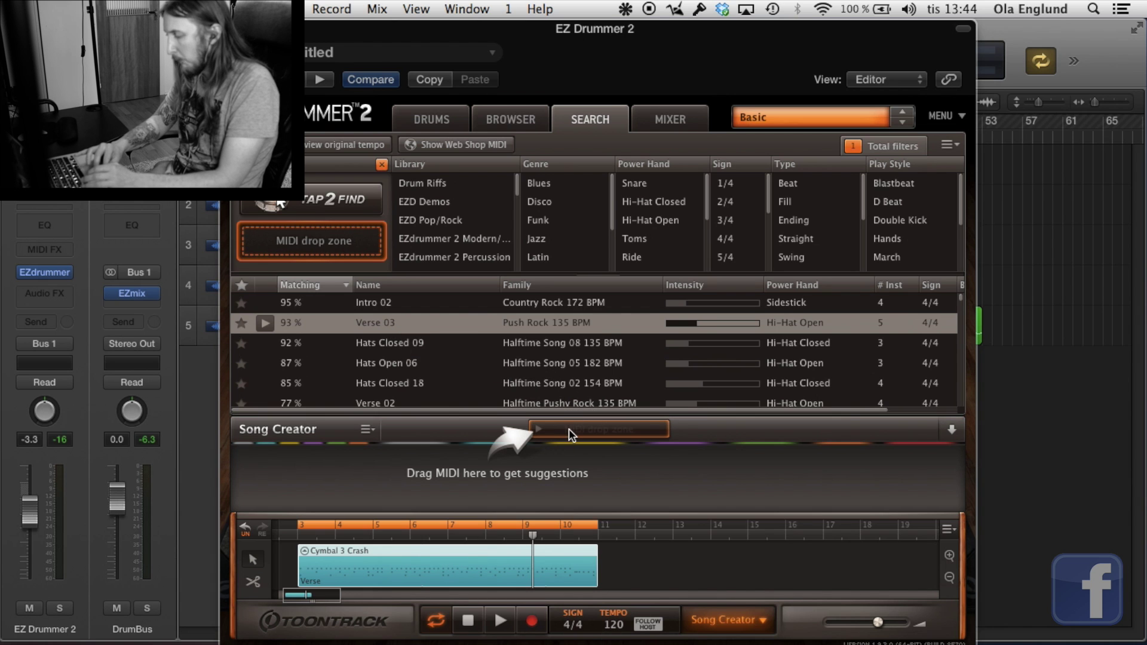
drag(569, 435, 568, 436)
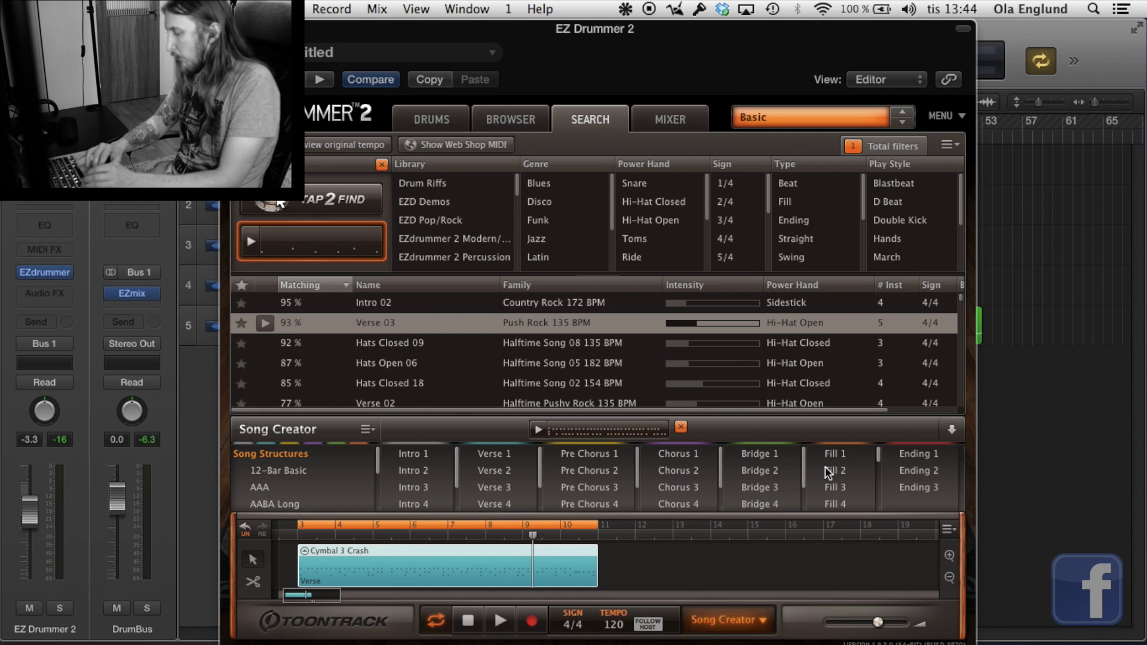
scroll(819, 491, down, 2)
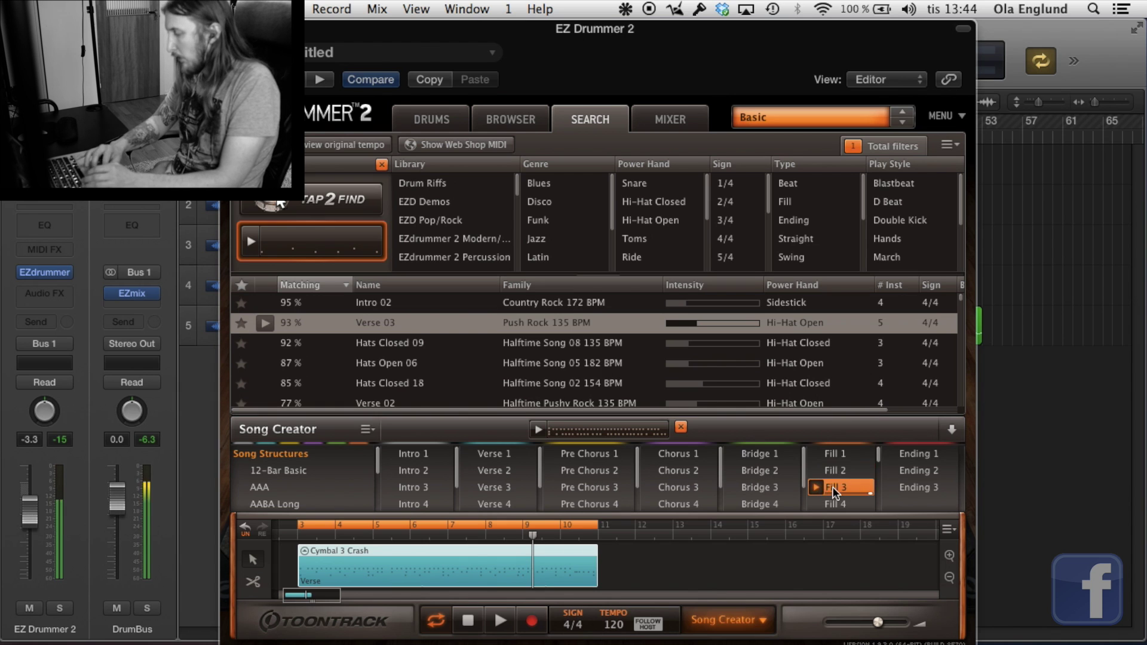
scroll(837, 493, down, 3)
scroll(839, 488, down, 2)
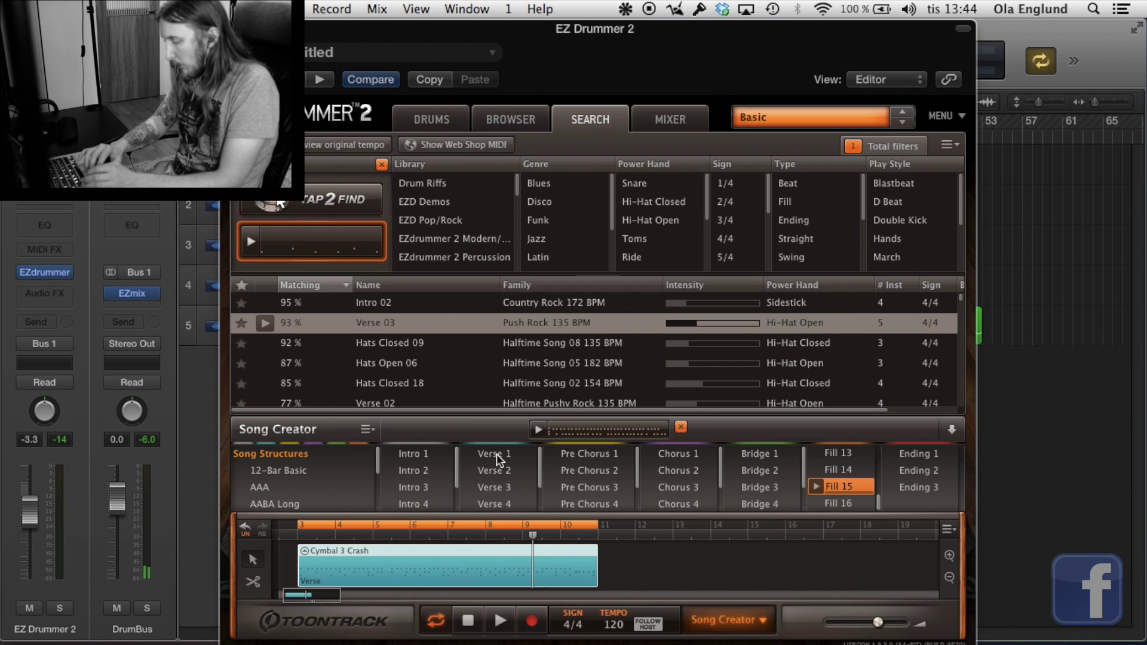
Step: Add the Verse 2 suggestion after the first verse and put its power hand on the crash
mouse_move(489, 471)
mouse_down()
mouse_move(622, 554)
mouse_move(666, 556)
mouse_up()
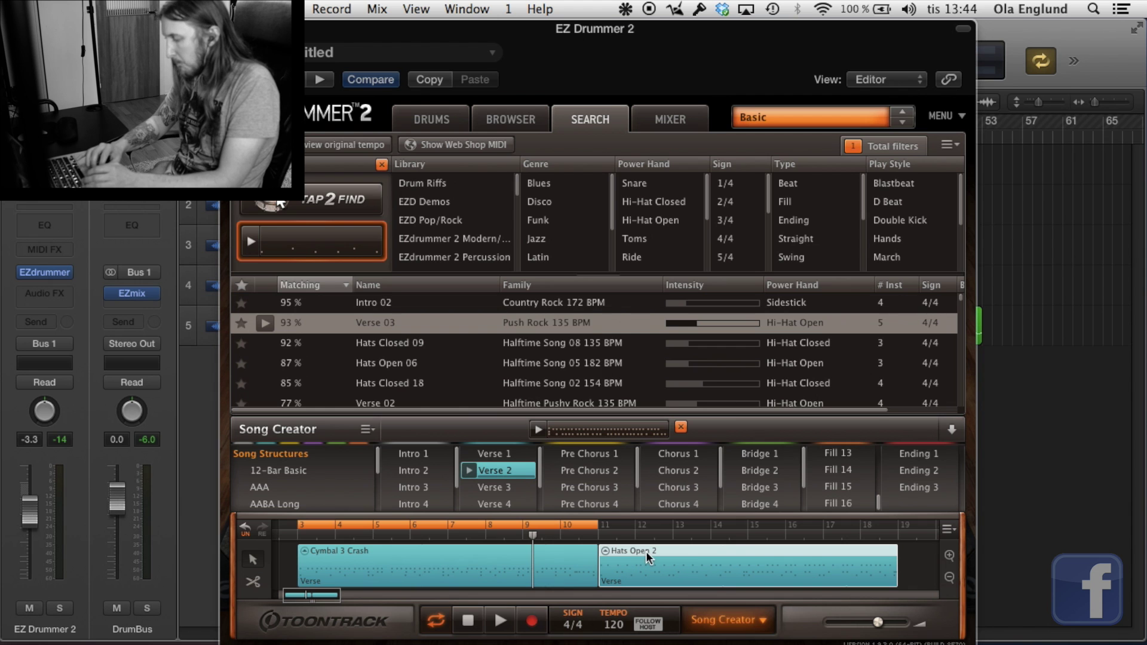
double_click(646, 552)
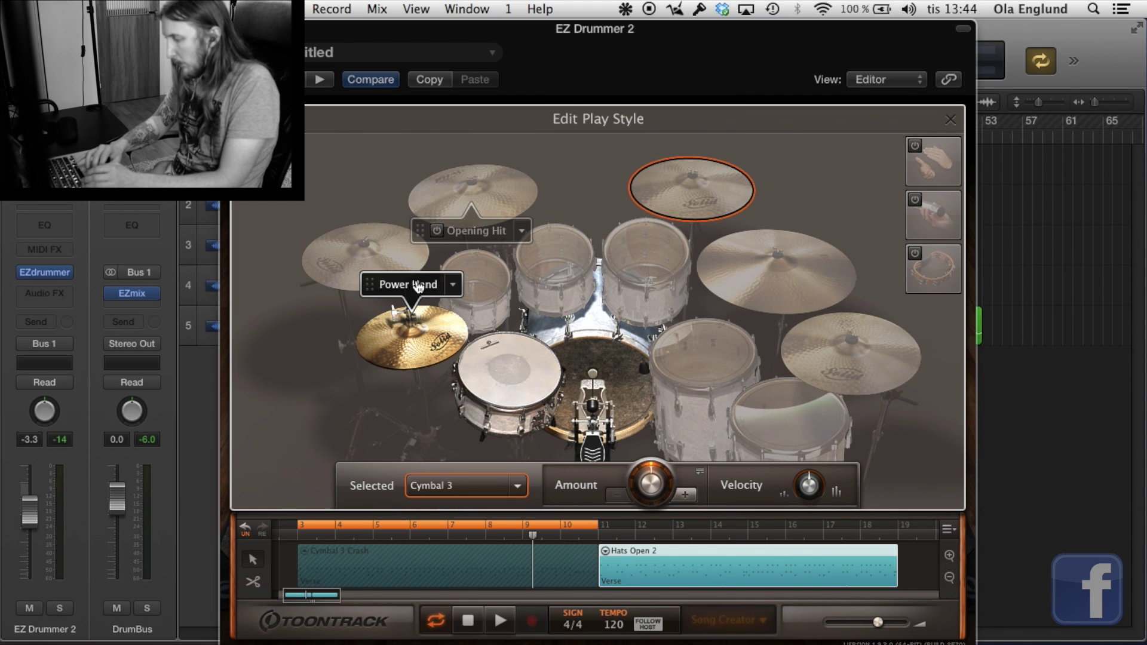
drag(418, 287, 692, 166)
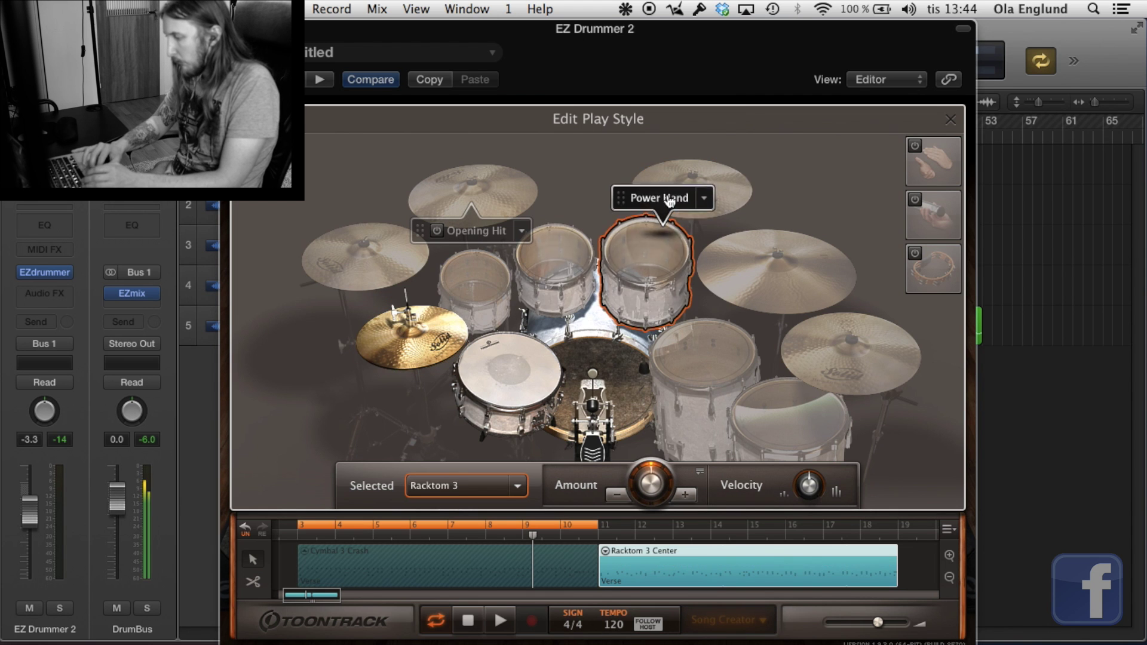
click(952, 119)
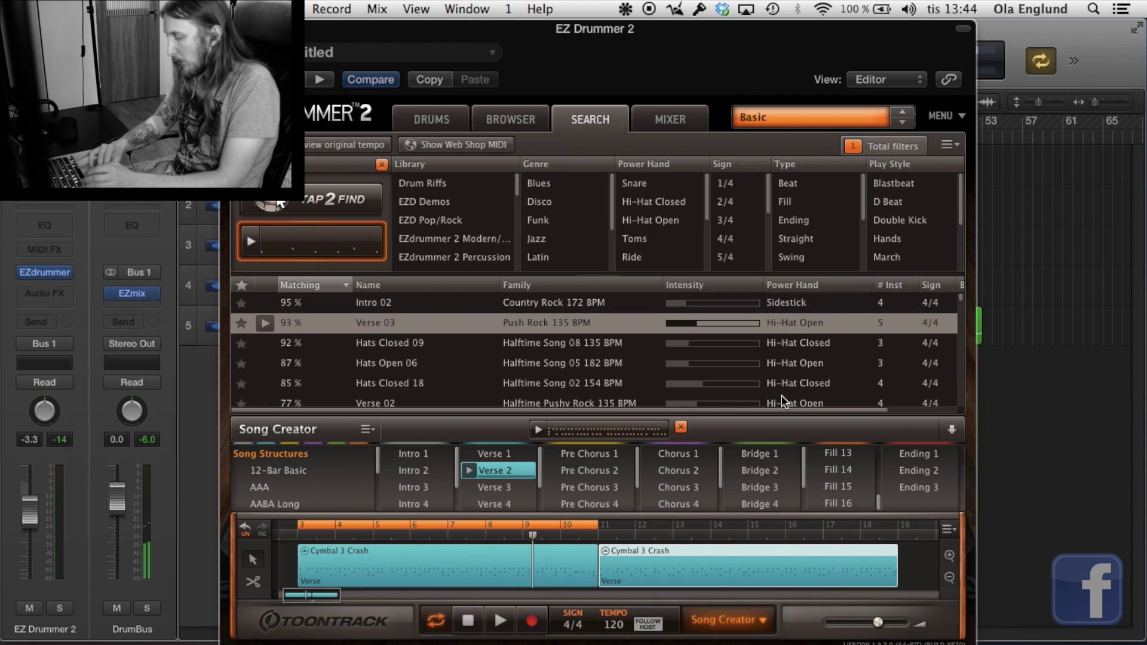
Step: Turn off looping, play the song through, then select the Pre Chorus 3 suggestion
click(463, 620)
scroll(663, 524, right, 5)
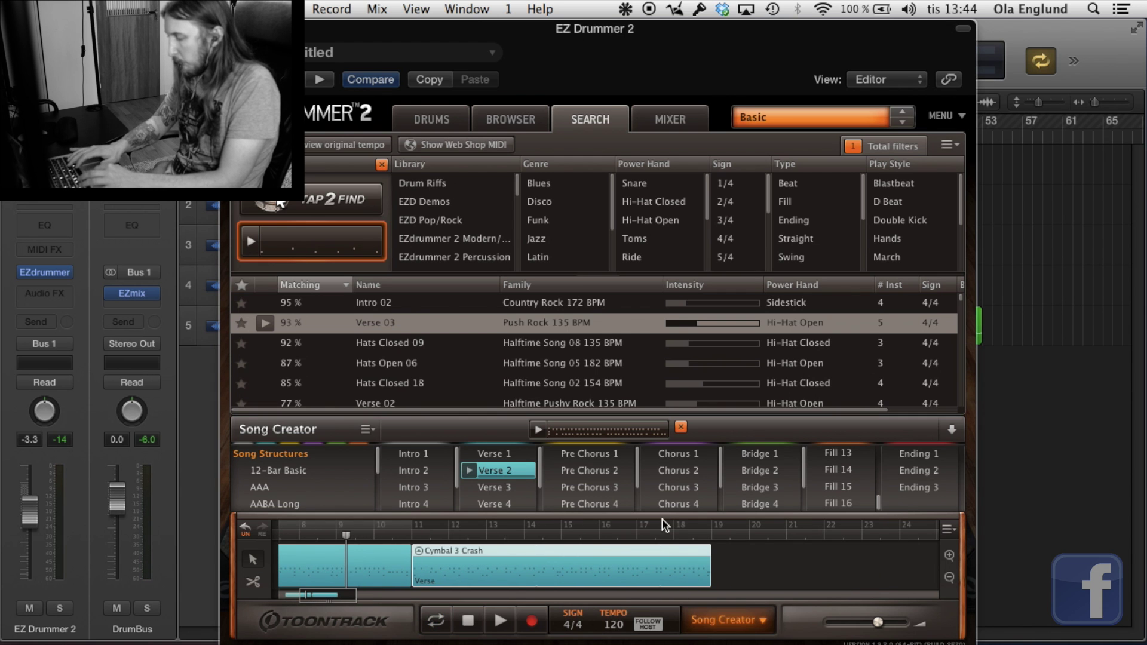
drag(440, 39, 427, 159)
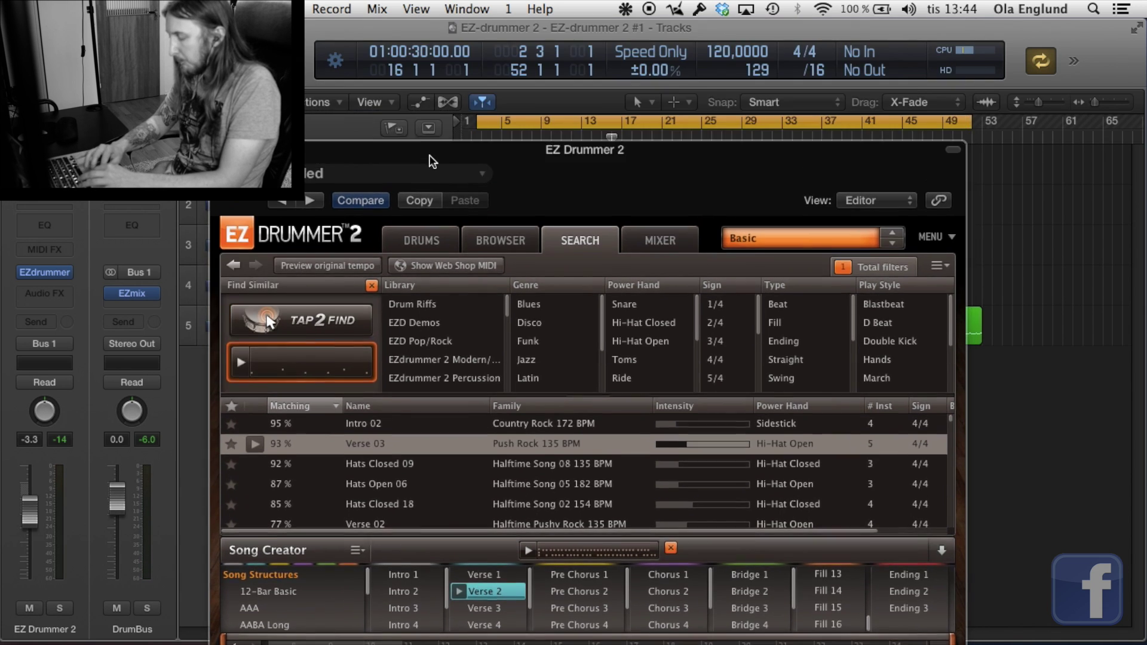
drag(505, 148, 512, 5)
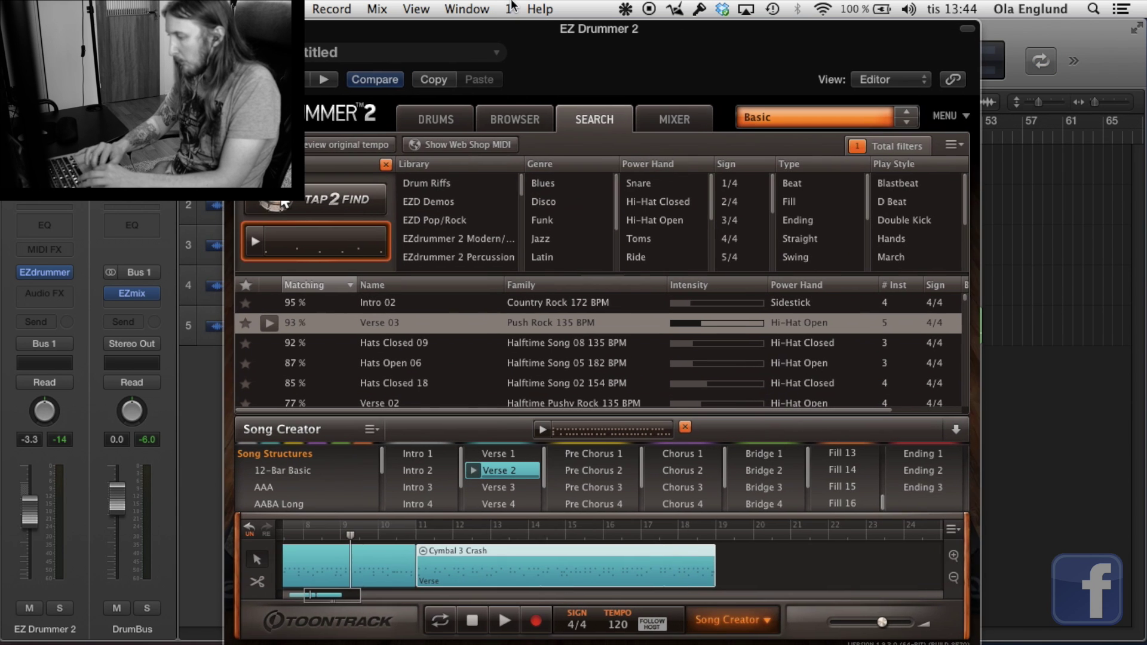
key(space)
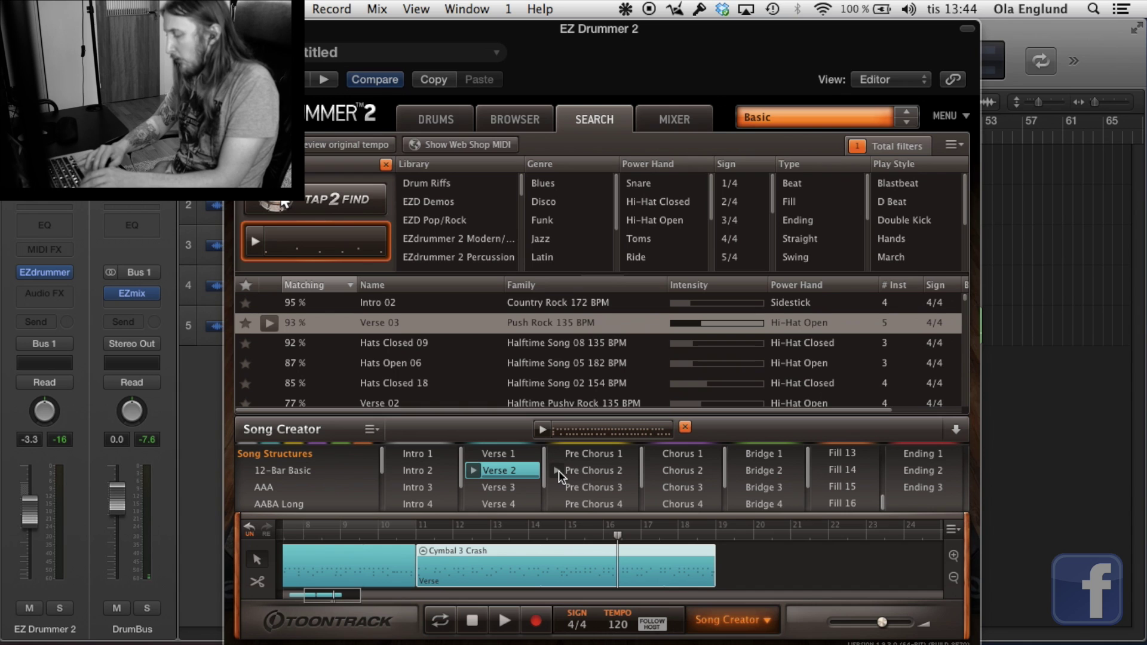
key(space)
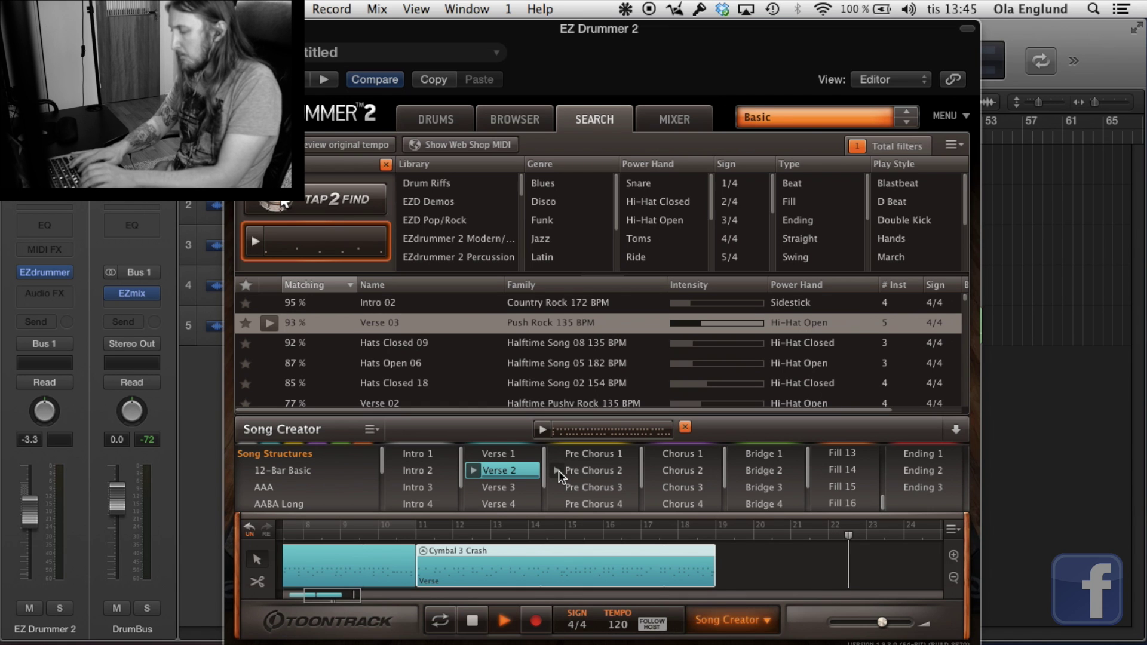
key(space)
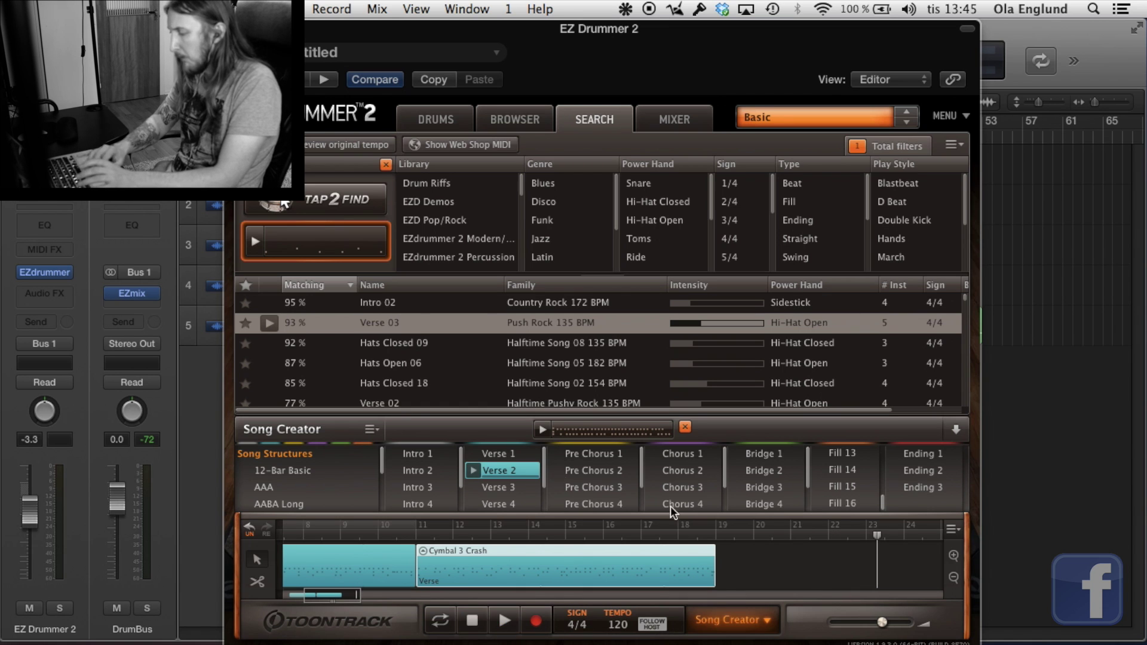
click(570, 488)
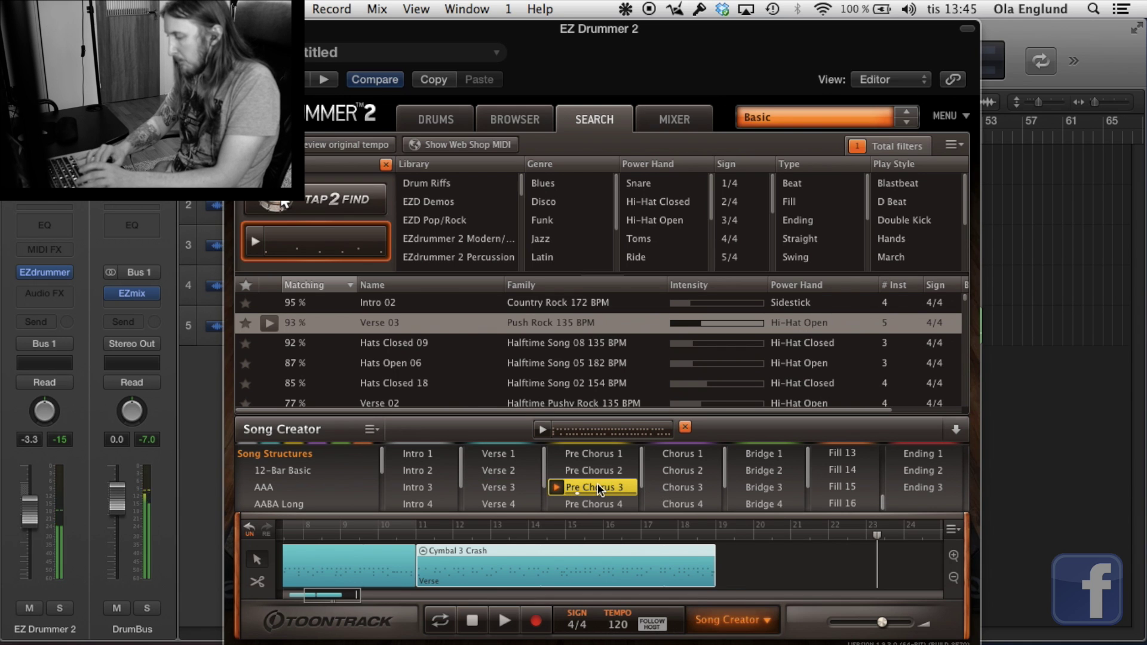
Step: Place Pre Chorus 3 after the verse, move its power hand to the ride, and play it back
mouse_move(598, 488)
mouse_down()
mouse_move(708, 527)
mouse_move(723, 556)
mouse_up()
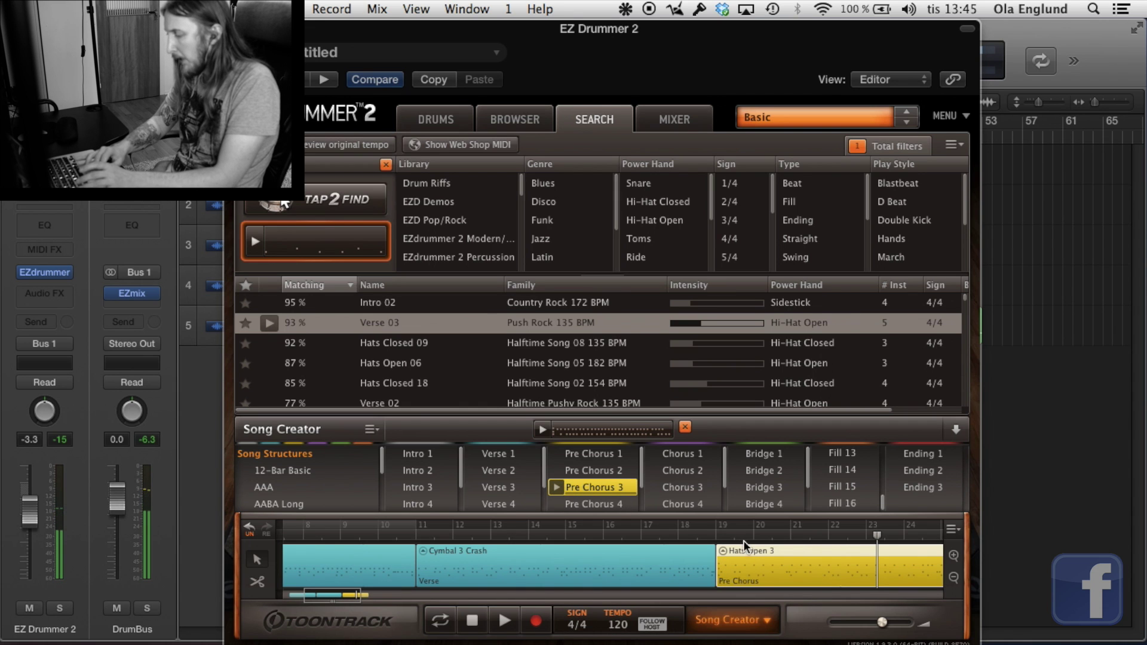
scroll(747, 566, right, 5)
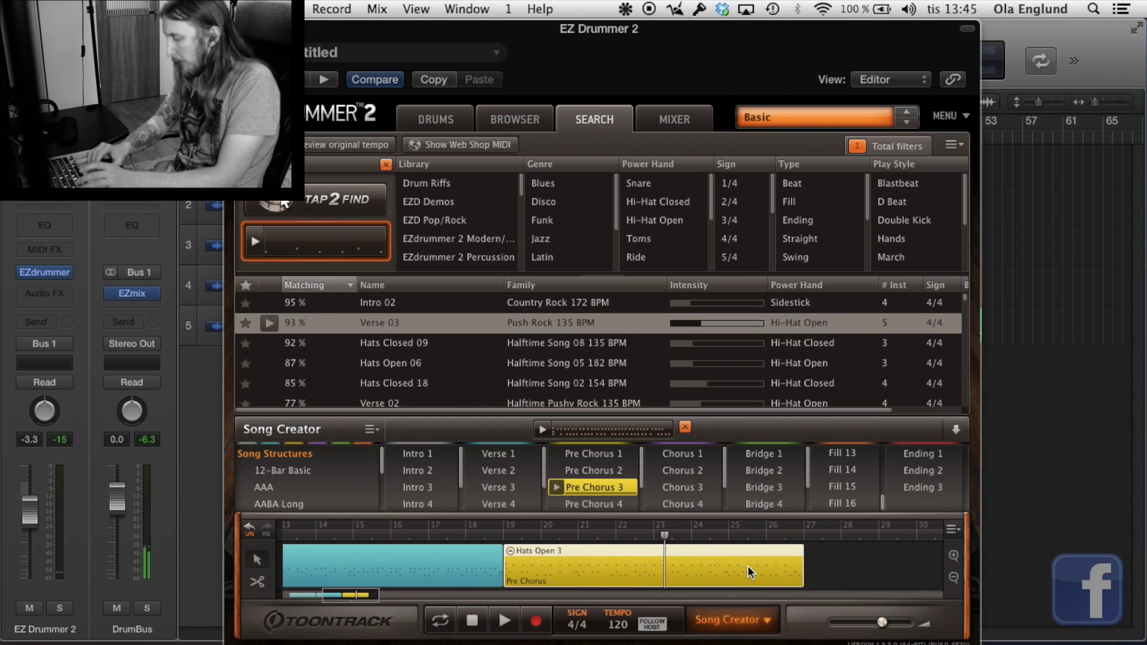
double_click(602, 568)
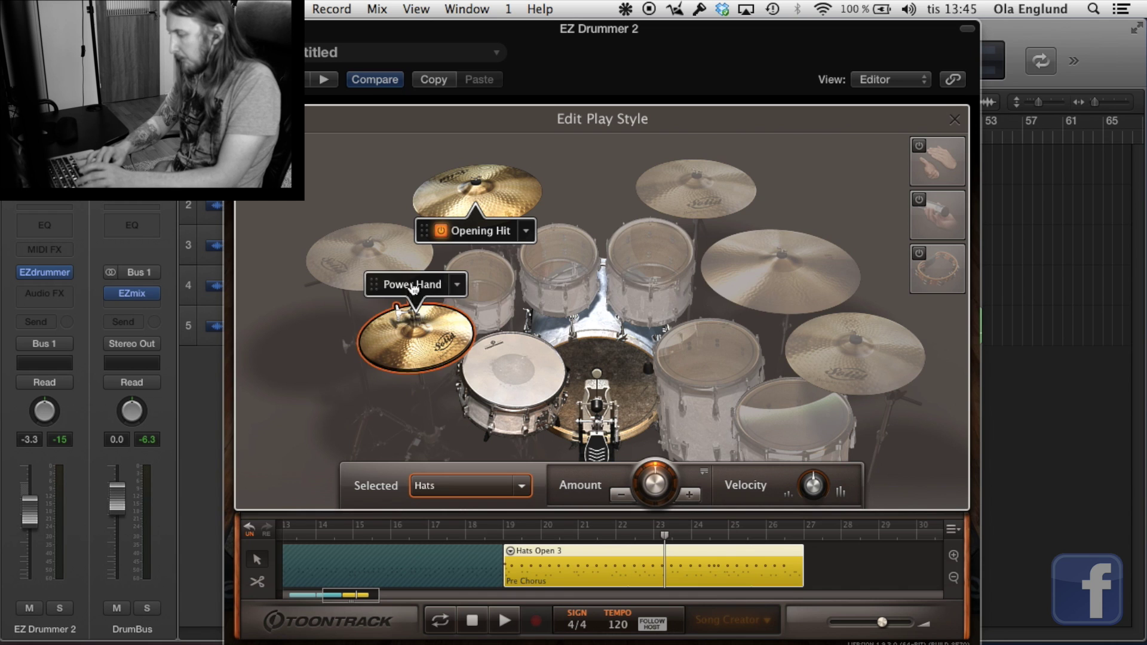
drag(412, 287, 780, 259)
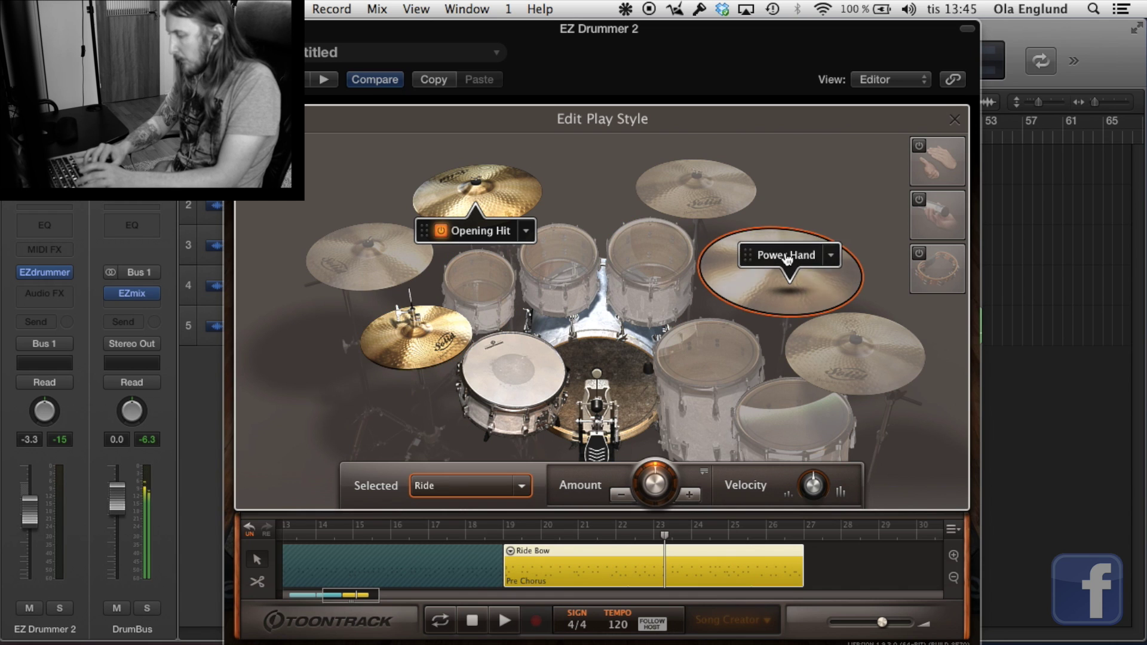
click(955, 119)
key(space)
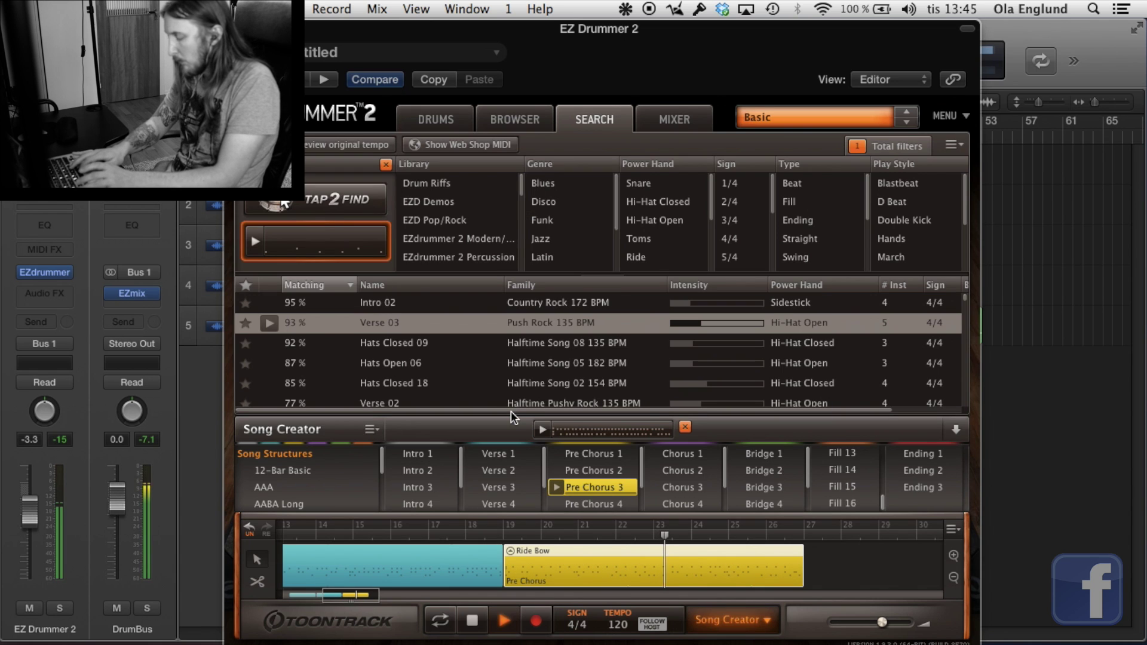
scroll(562, 542, right, 5)
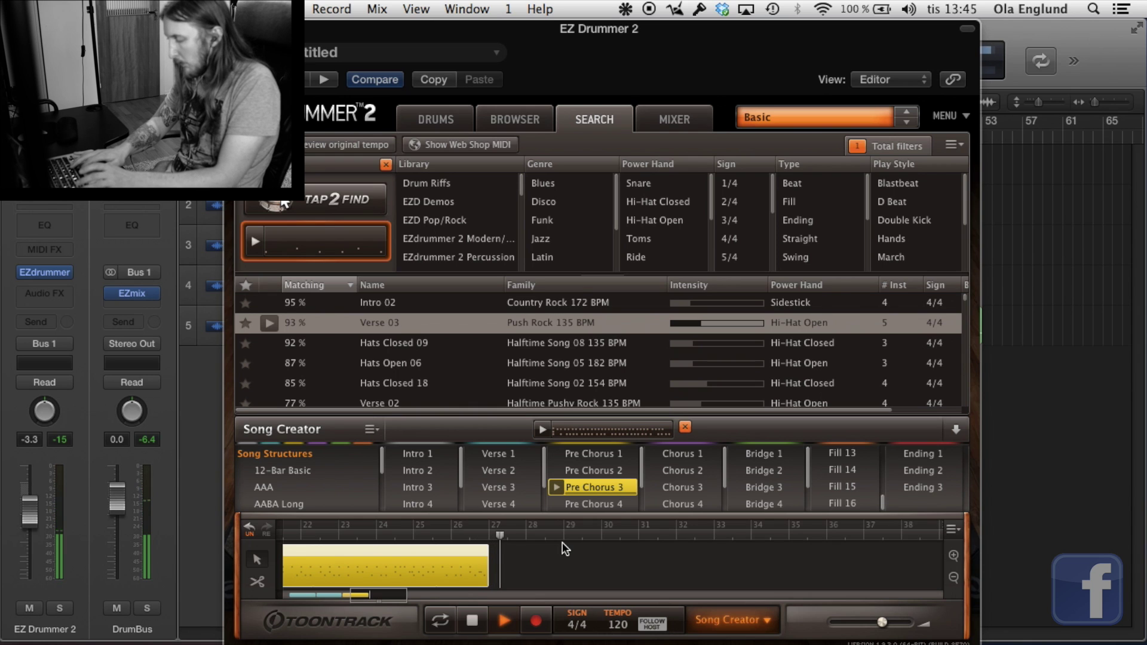
key(space)
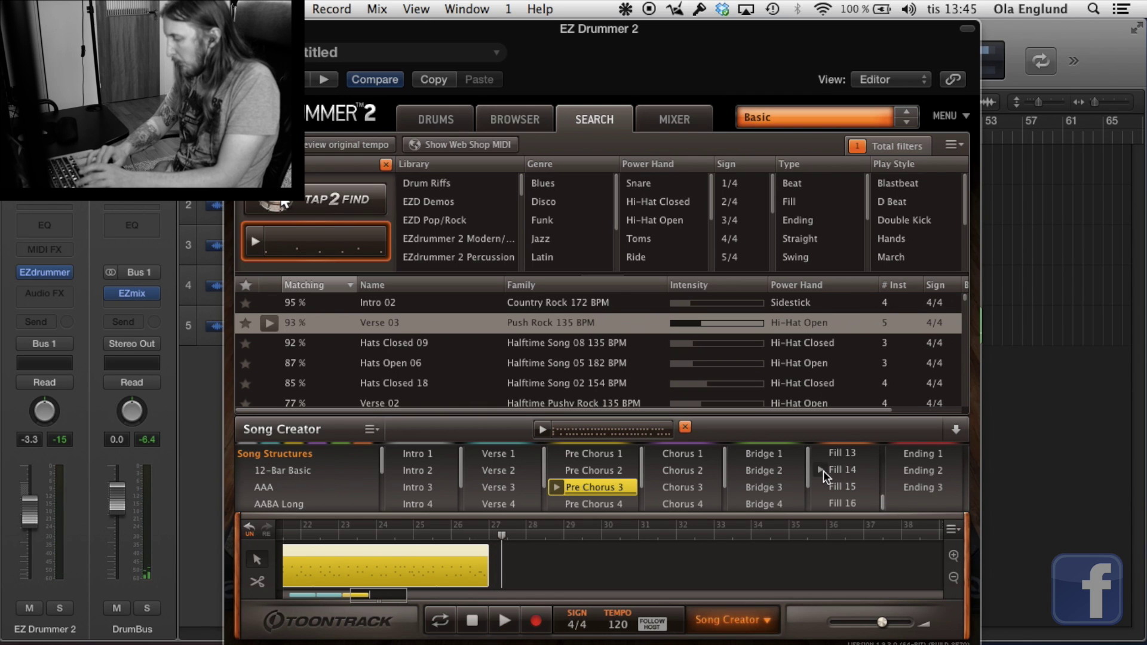
Step: Place Fill 14 after Pre Chorus and audition it from bar 24, checking its play style
click(851, 472)
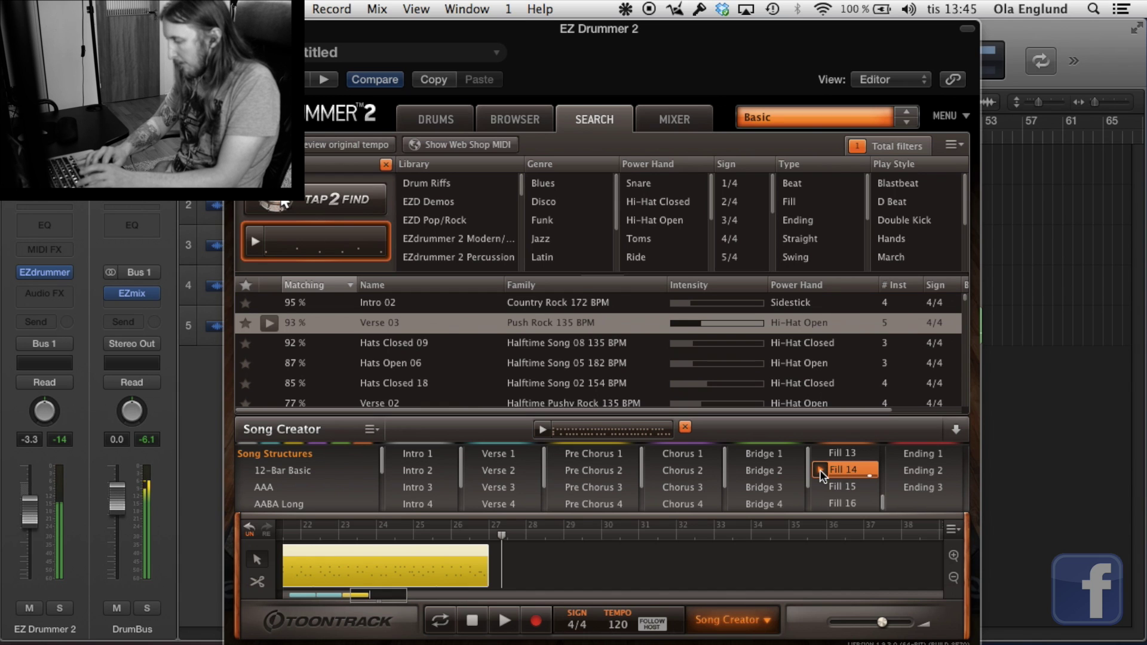
drag(822, 476, 428, 562)
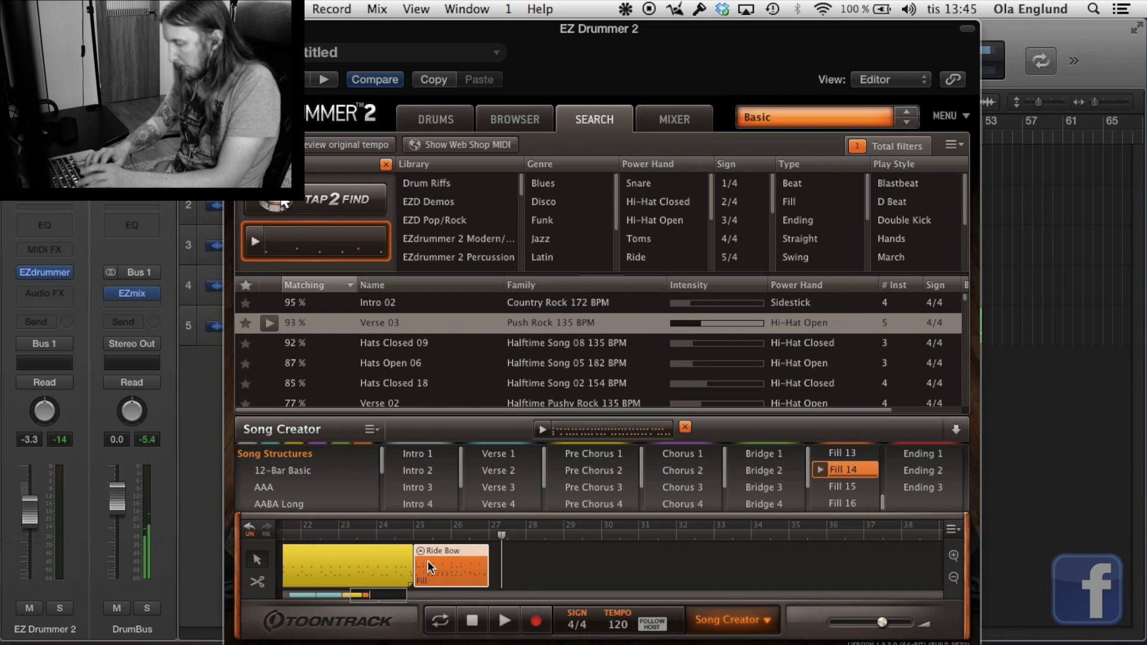
click(371, 532)
key(space)
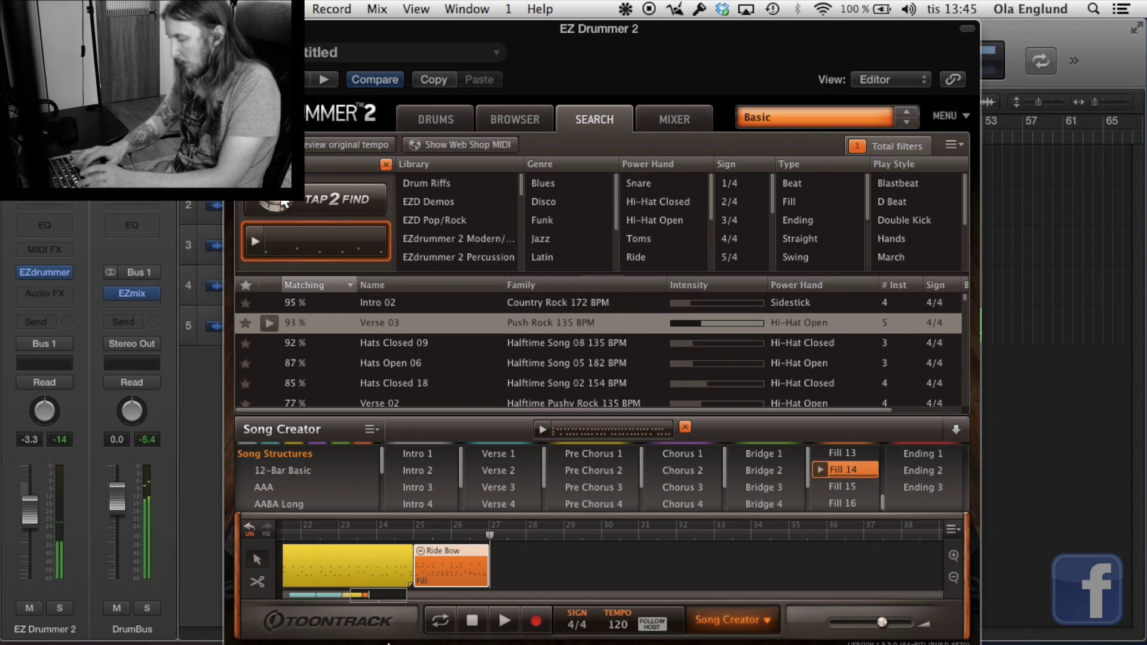
double_click(447, 556)
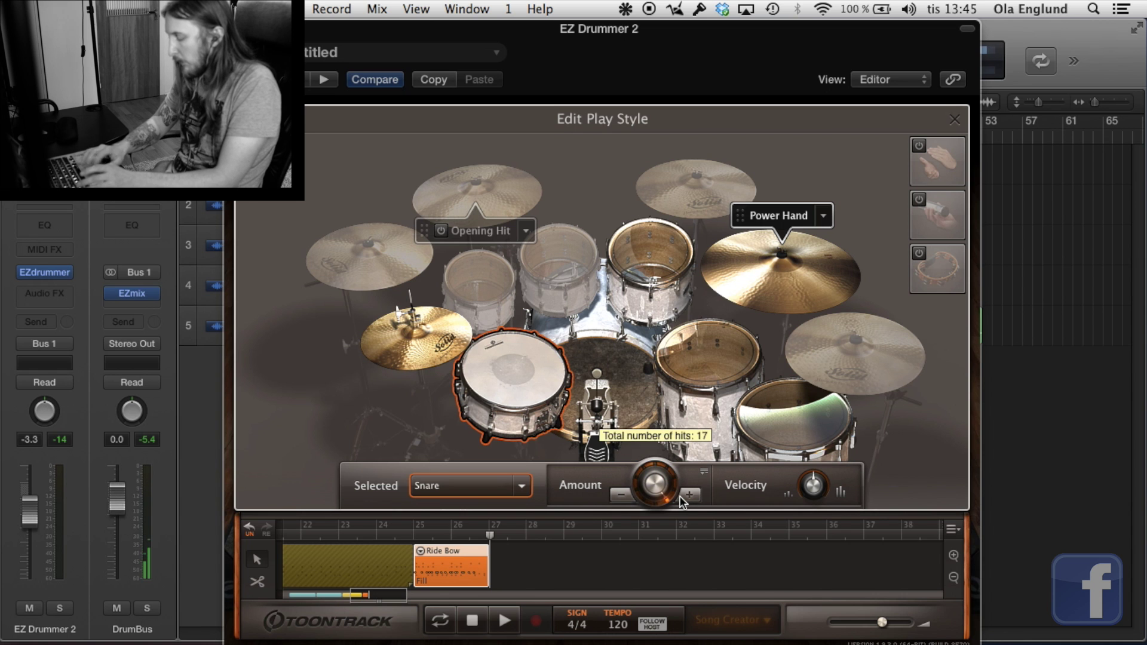
key(space)
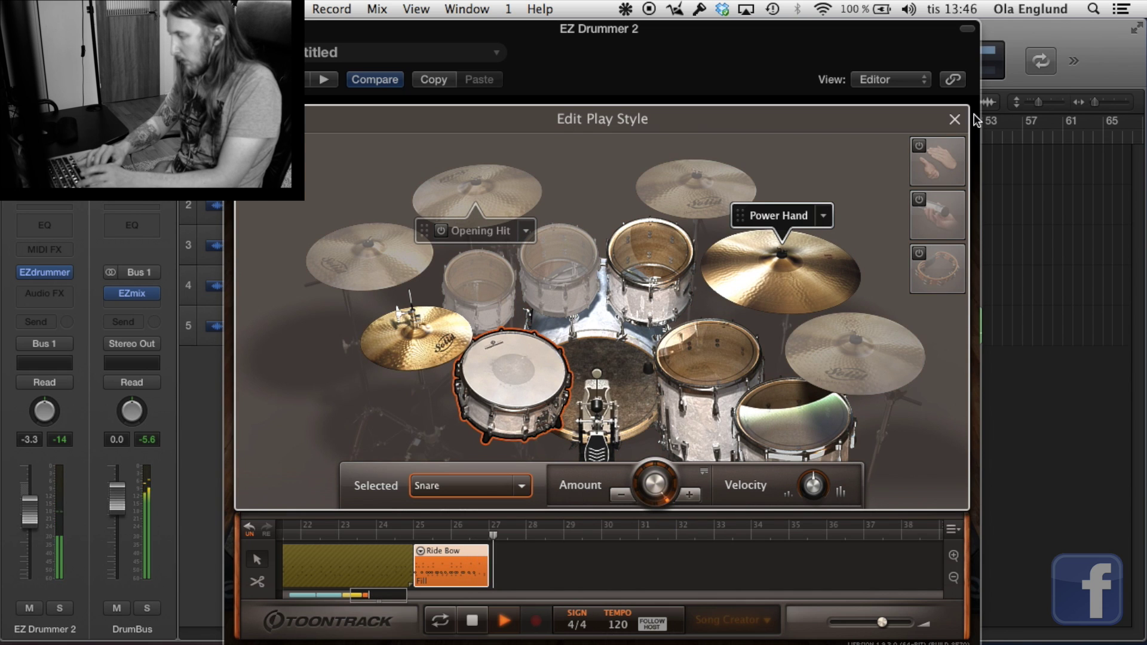
click(952, 120)
key(space)
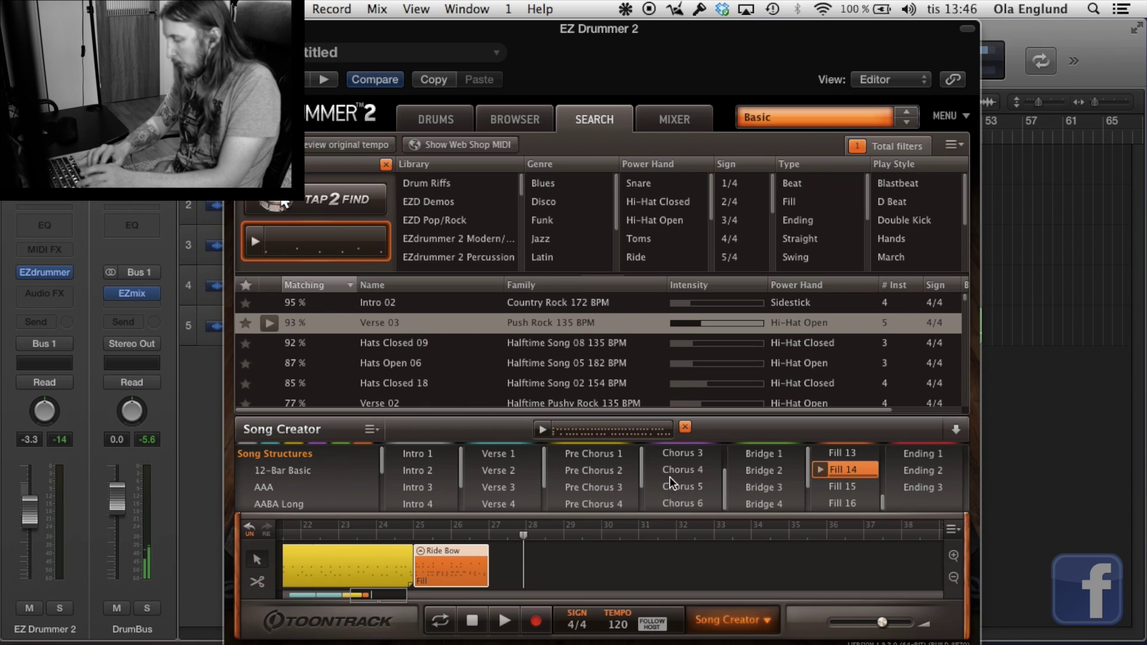
scroll(669, 477, up, 2)
Step: Preview Chorus 2, 4 and 5, then place Chorus 5 after the fill
click(670, 475)
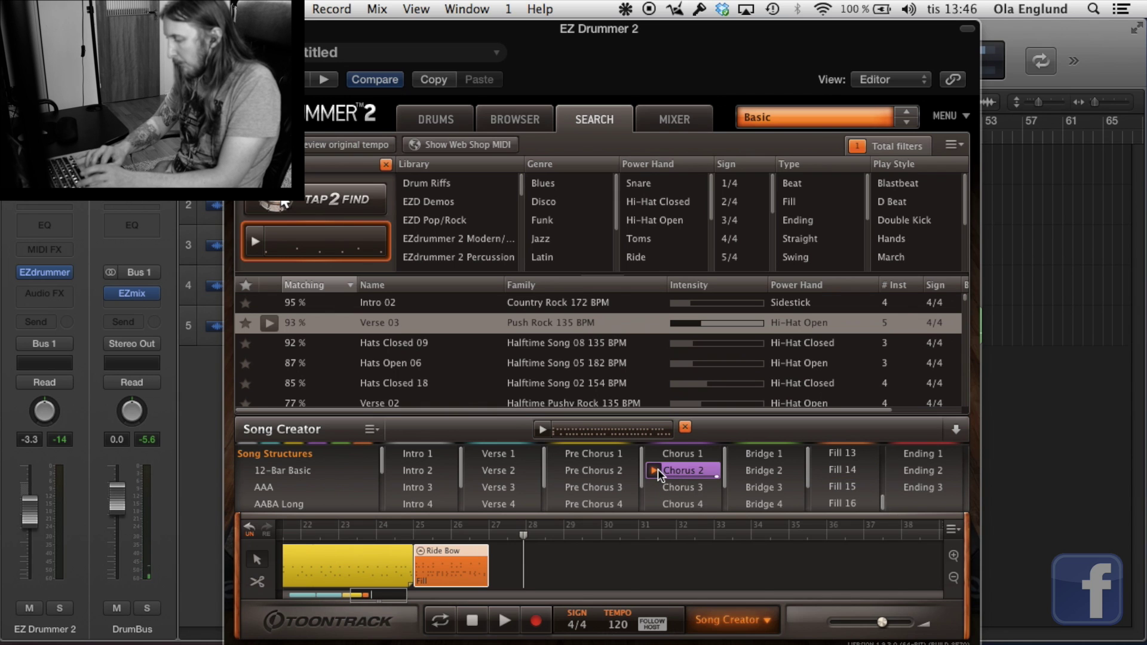
scroll(659, 475, down, 2)
click(654, 469)
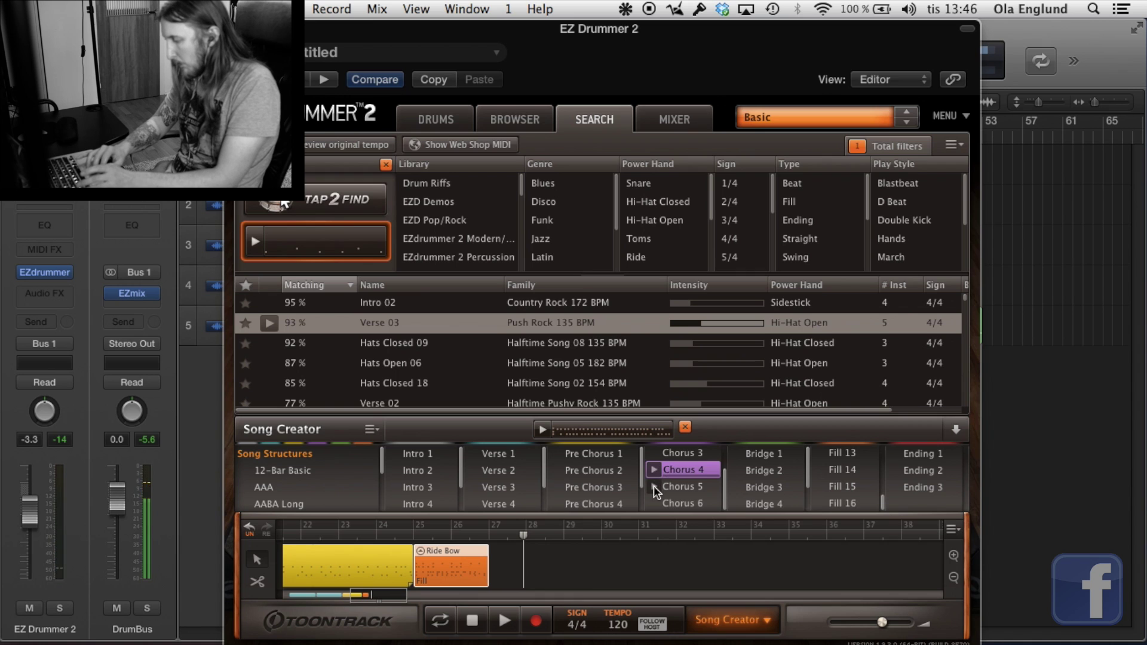
click(654, 486)
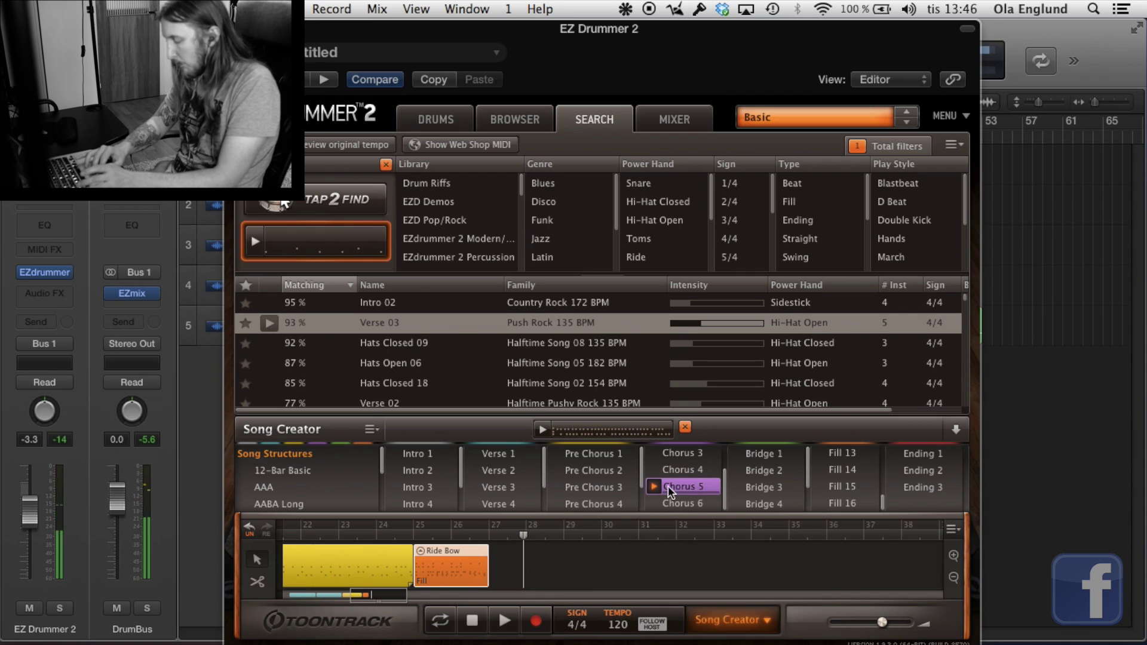
drag(675, 485, 493, 555)
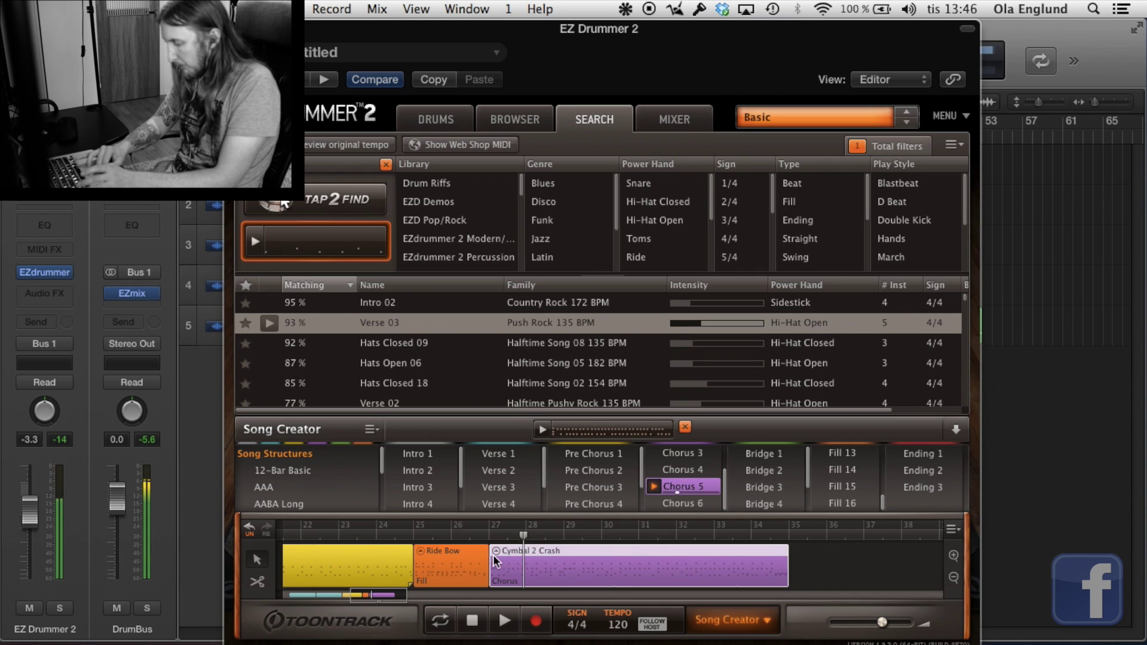
Step: Preview Chorus 6, place it after Chorus 5, and play the song
click(652, 504)
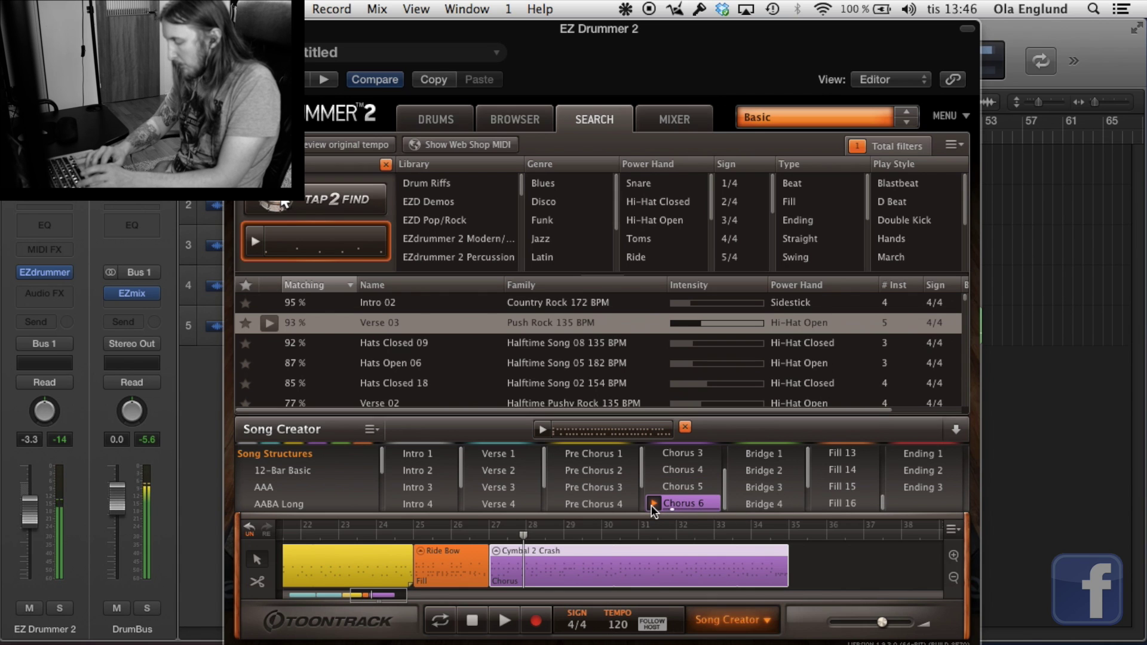
drag(673, 507, 795, 556)
scroll(726, 571, right, 1)
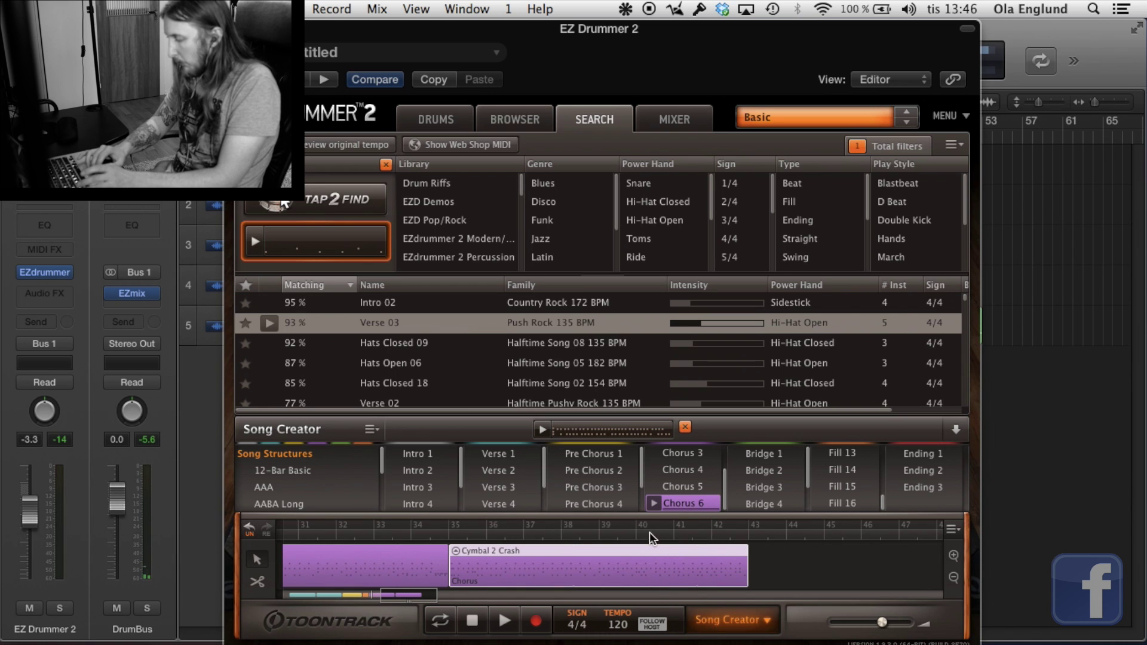
key(space)
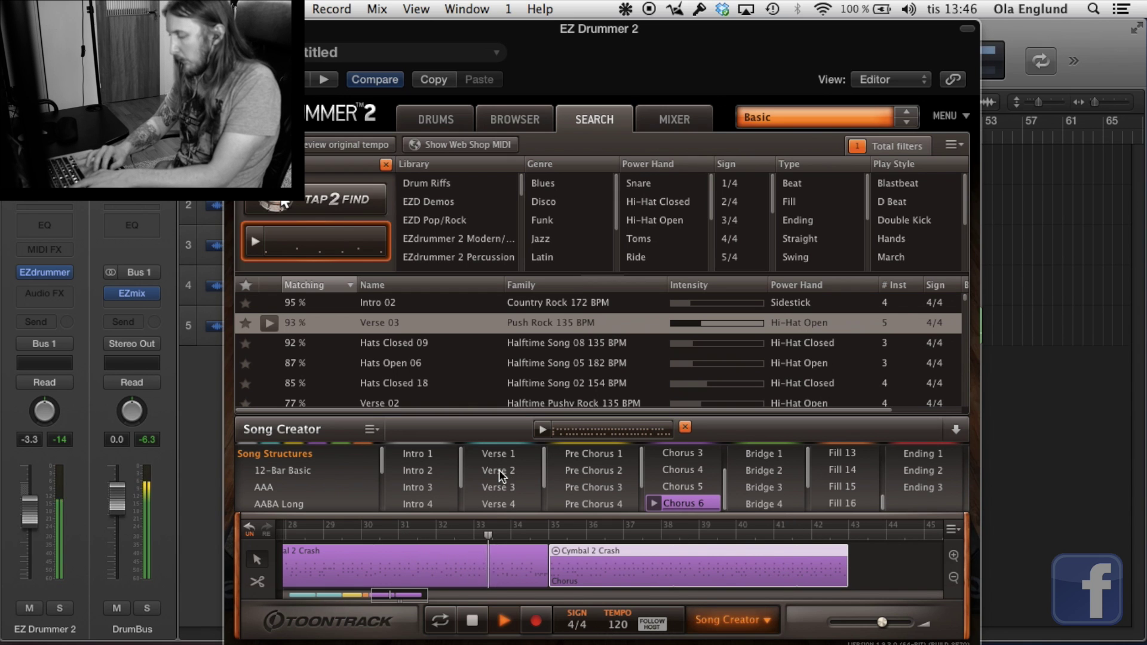
scroll(488, 494, down, 2)
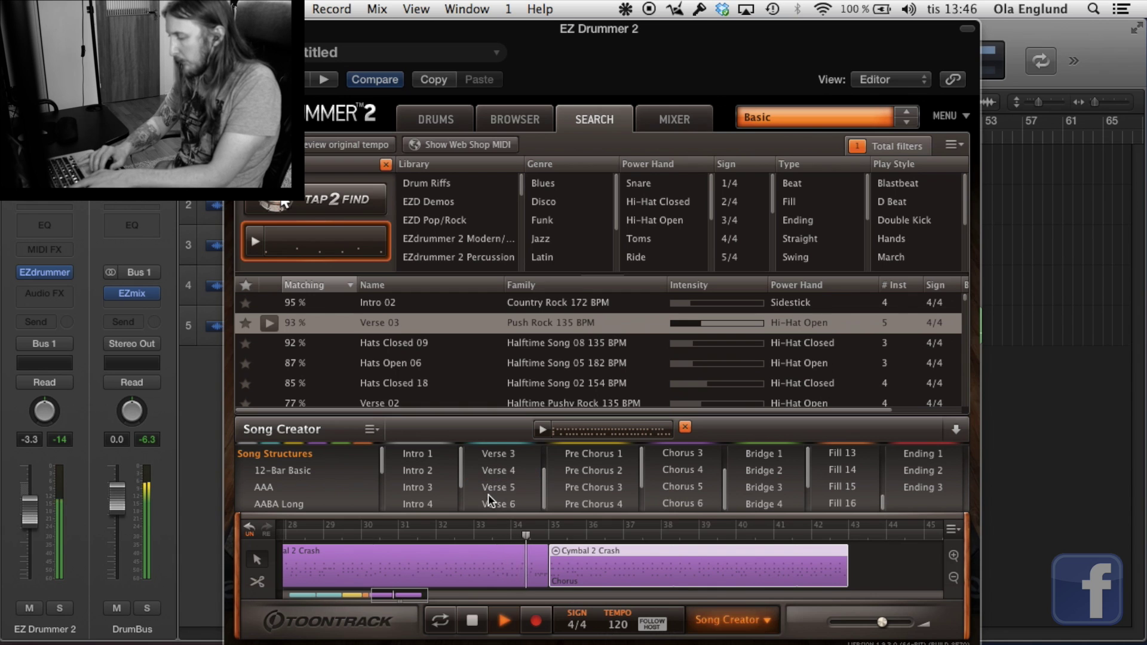
Step: Place Verse 4 after the last chorus to close the song
drag(492, 475, 863, 556)
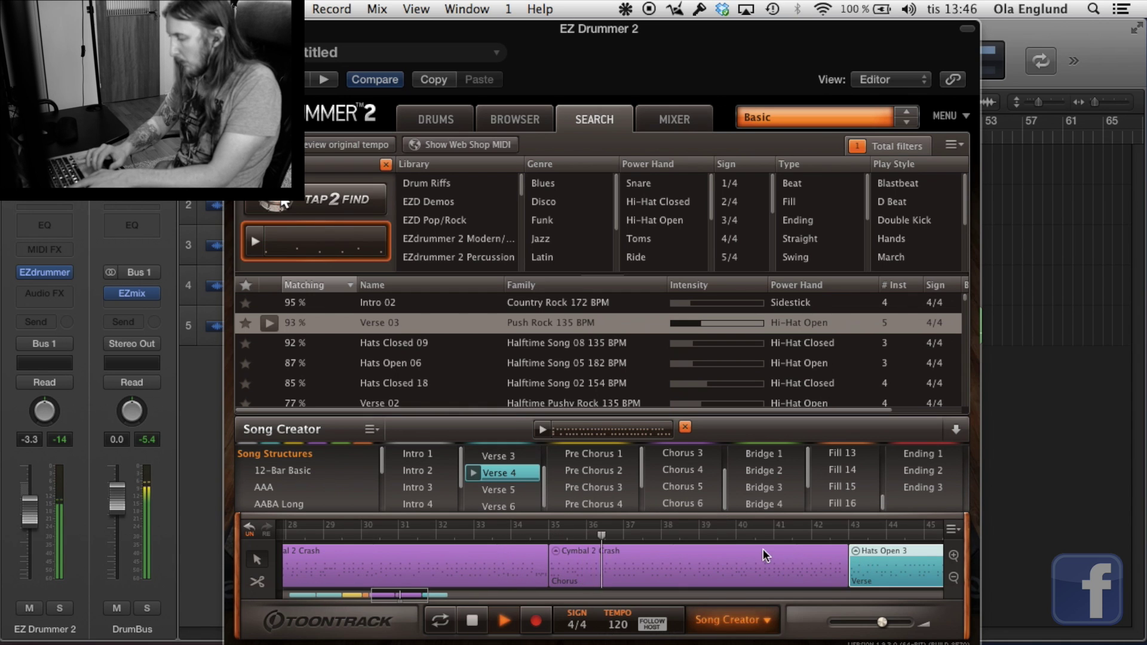